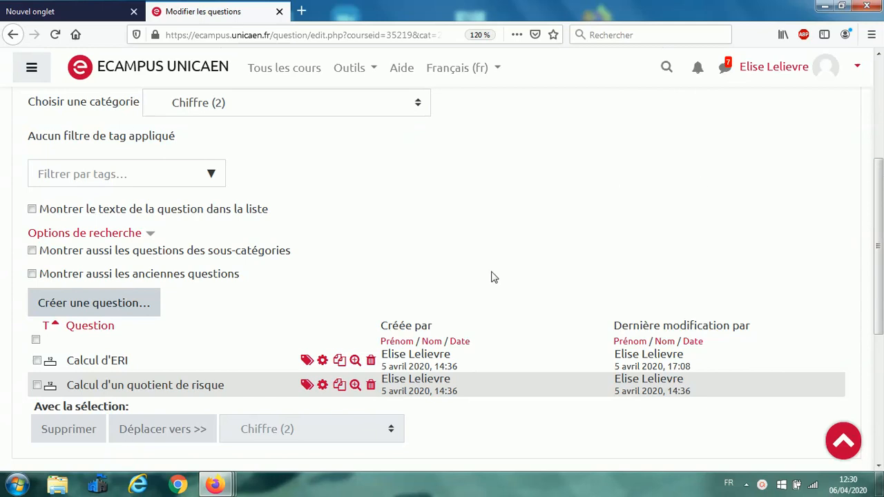
Step: Preview the "Calcul d'ERI" question and read its statement and answer field
click(356, 361)
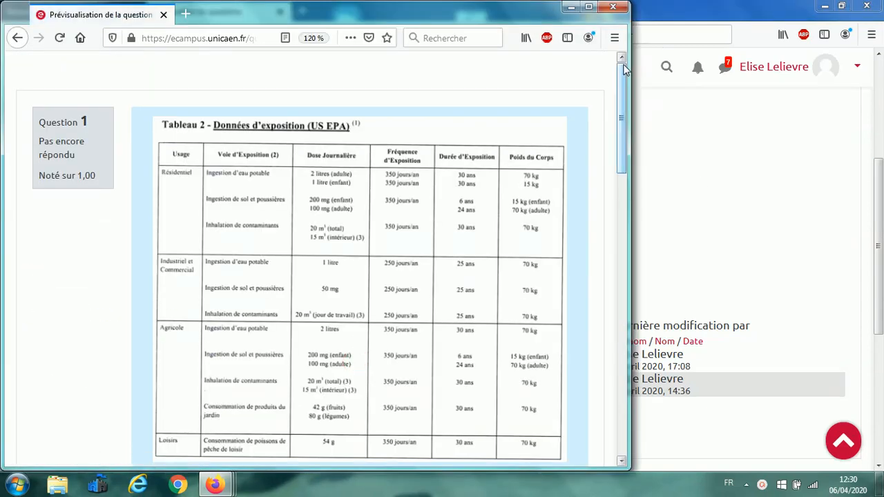
drag(625, 69, 633, 151)
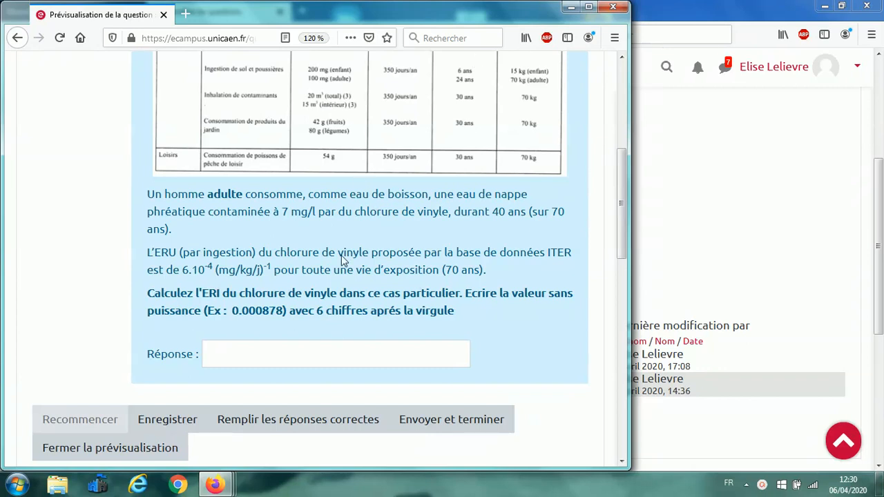
click(572, 7)
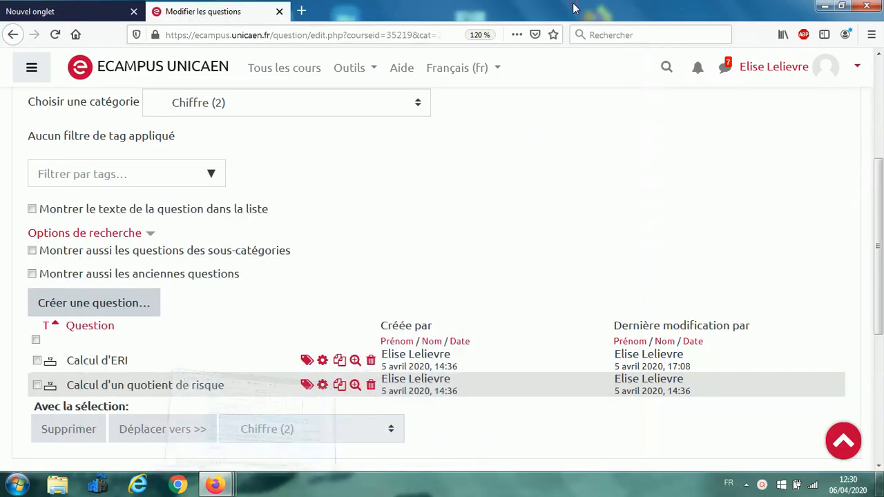
Step: Add a new question of type Numérique to the Chiffre category
click(91, 304)
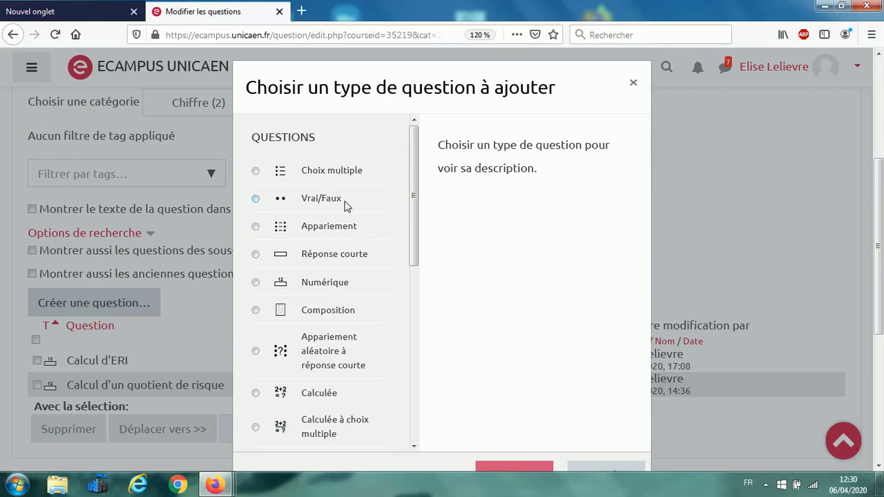
click(255, 283)
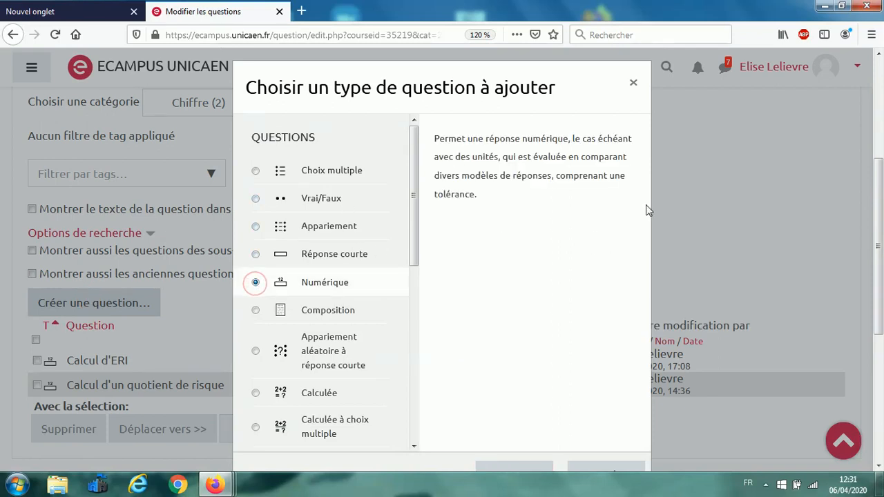
scroll(648, 210, down, 3)
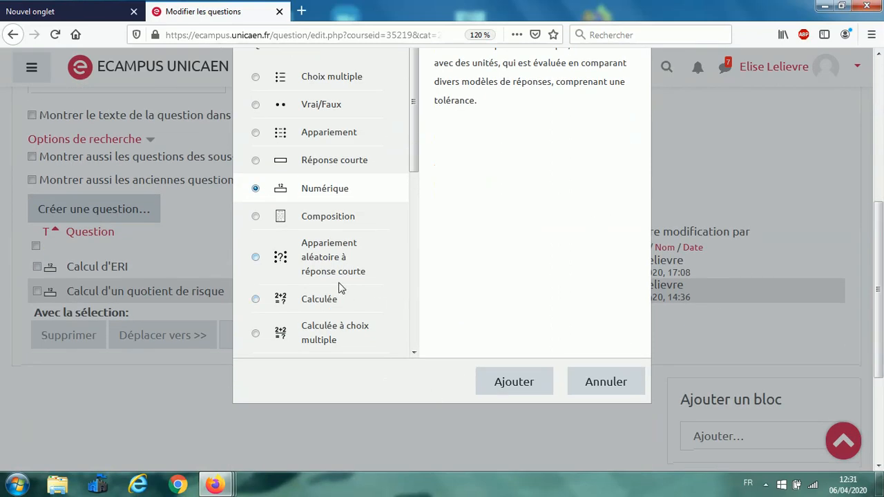
click(511, 392)
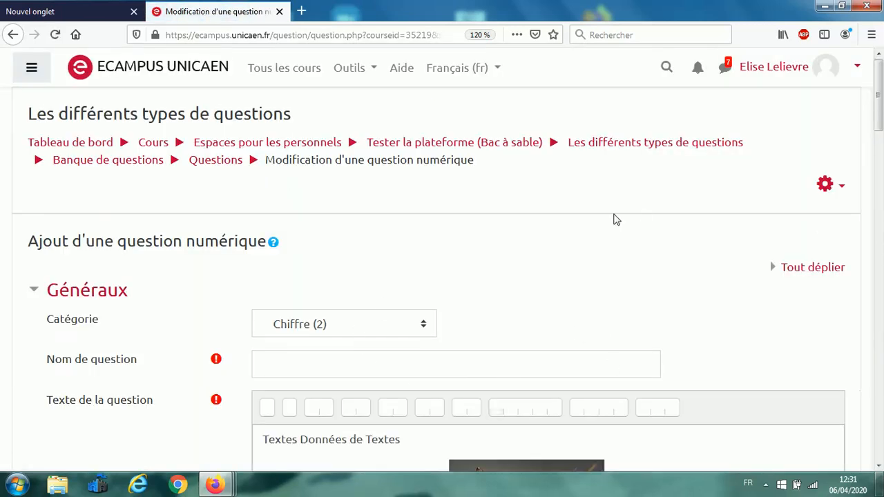
Step: Name the new question "Numérique"
click(274, 362)
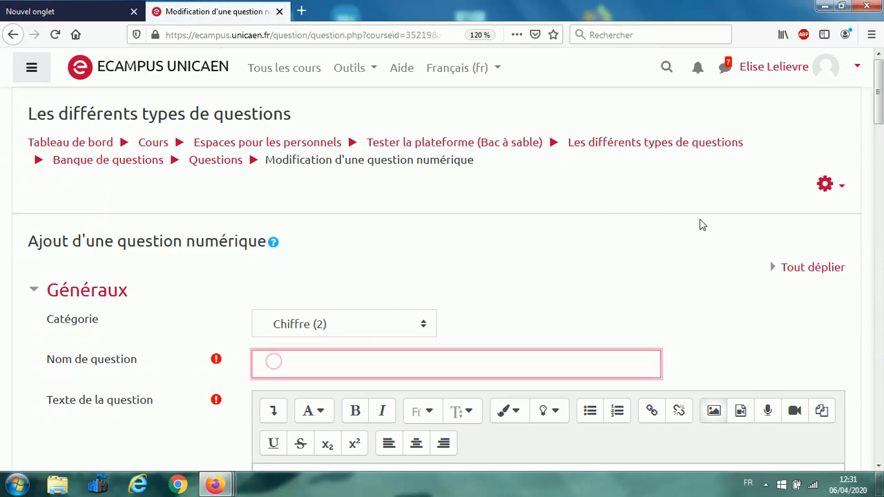
drag(879, 113, 878, 142)
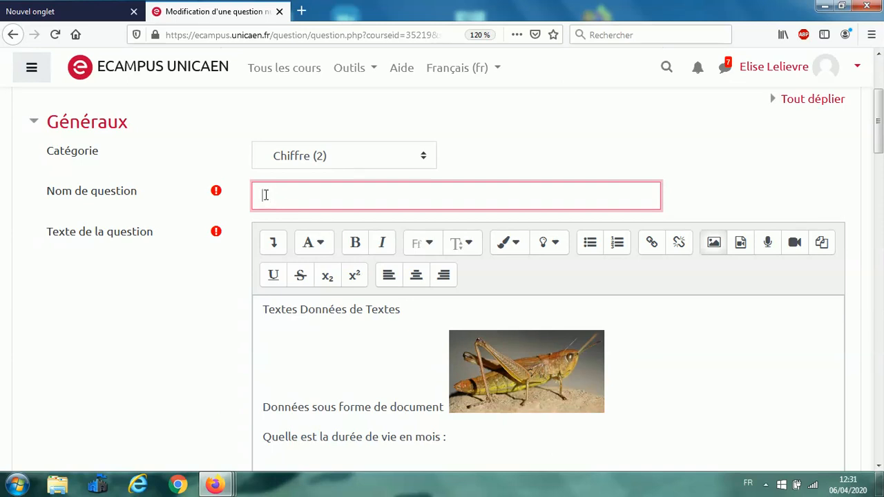
text(Qué)
key(BackSpace)
text(mérique)
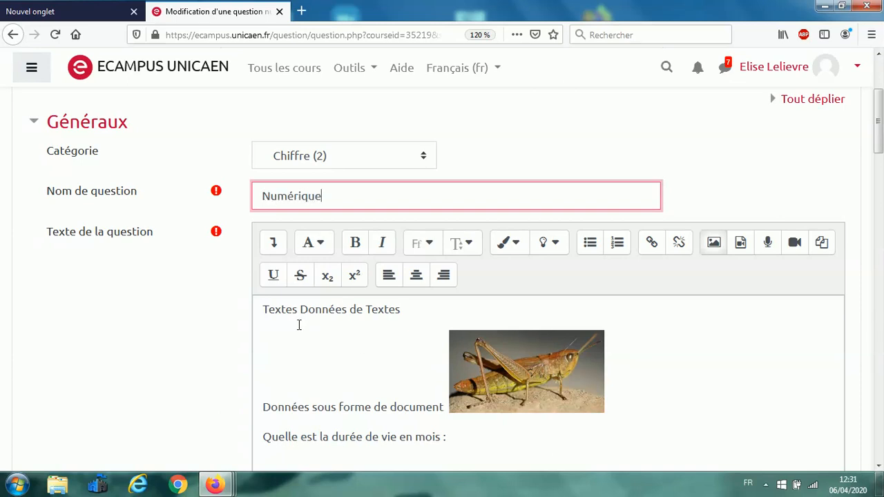
Step: Put a hyphen before the lines "Textes Données de Textes" and "Données sous forme de document" in the question text
click(260, 309)
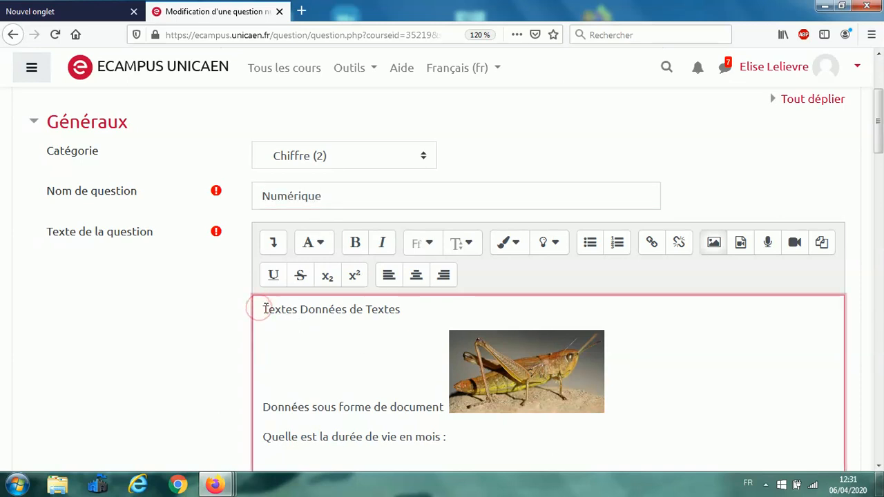
text(-)
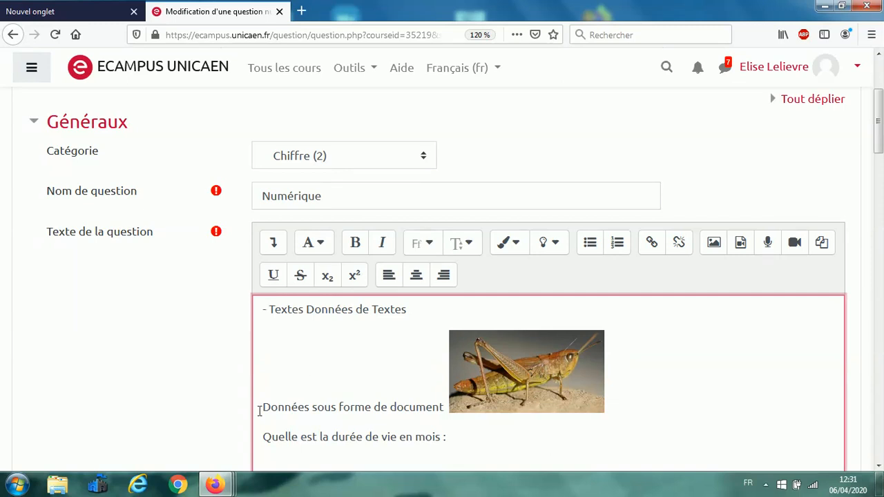
click(262, 408)
text(-)
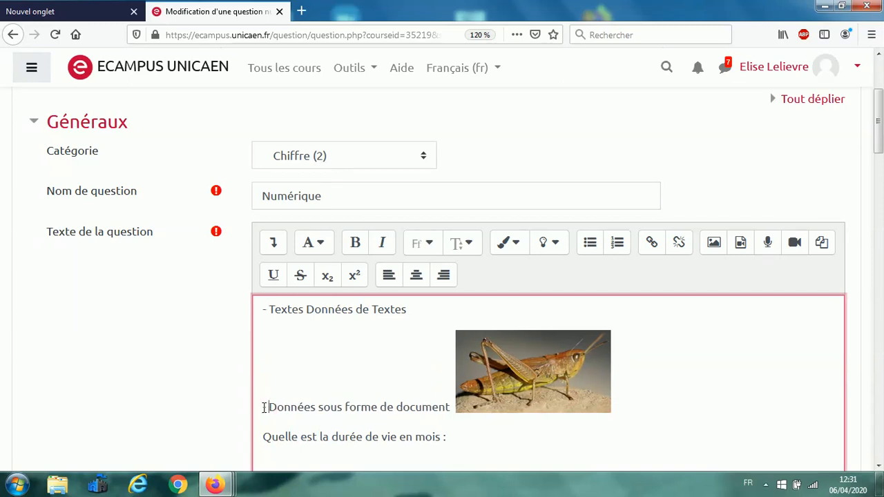
Step: Replace the grasshopper image in the question text by uploading Chorthippus-parallelus-f-5.jpg, overwriting the existing file
click(507, 370)
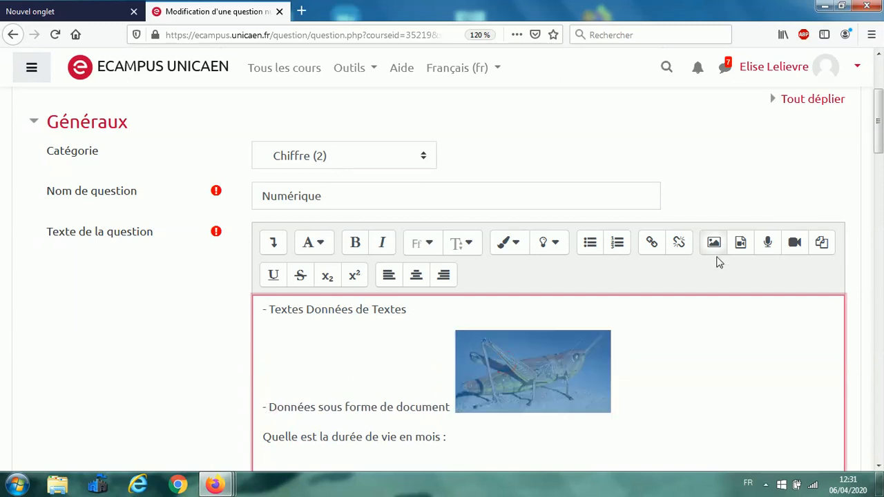
click(715, 243)
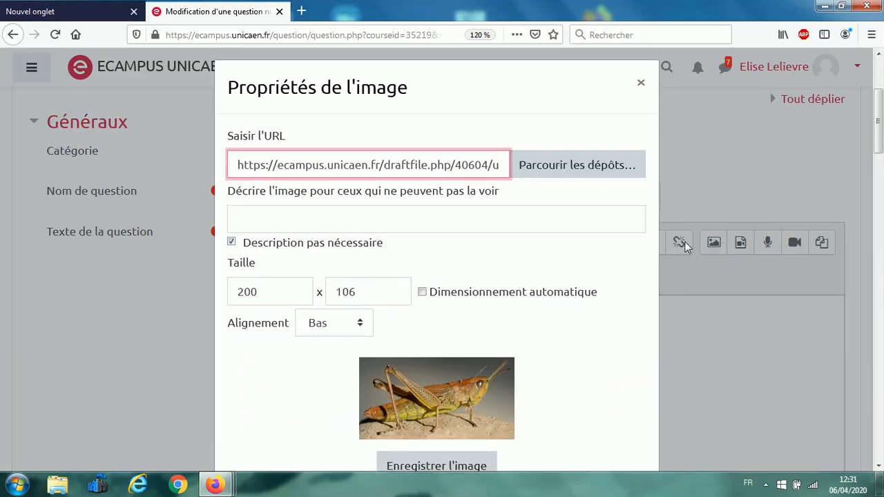
click(540, 163)
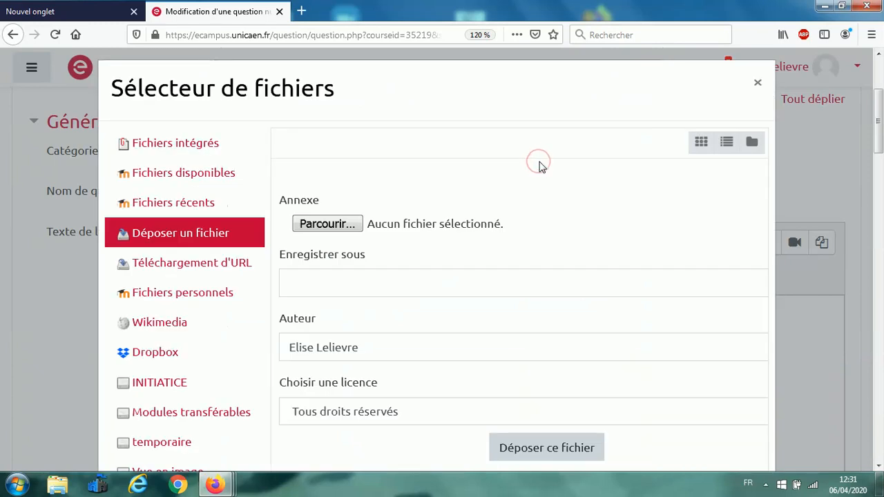
click(338, 225)
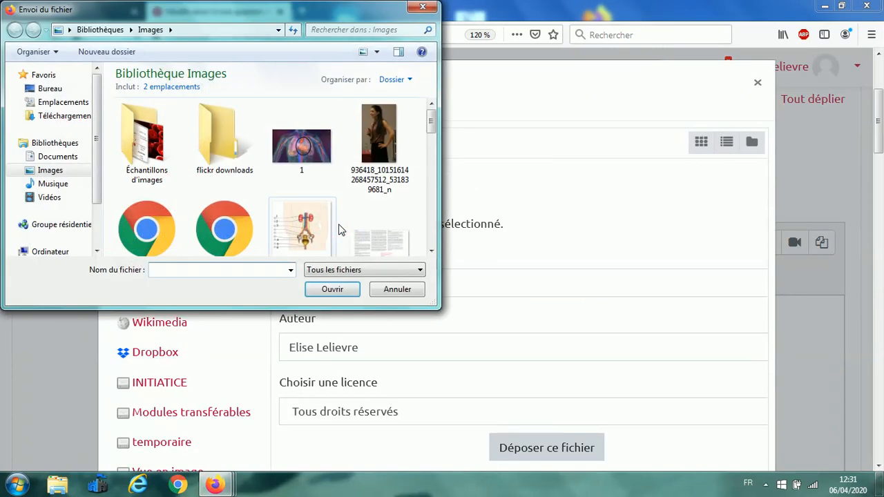
drag(432, 111, 431, 157)
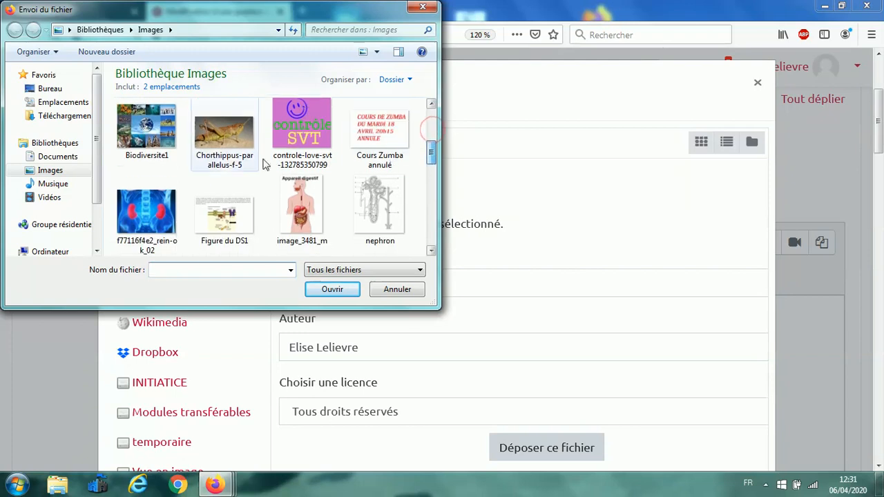
click(223, 135)
click(325, 290)
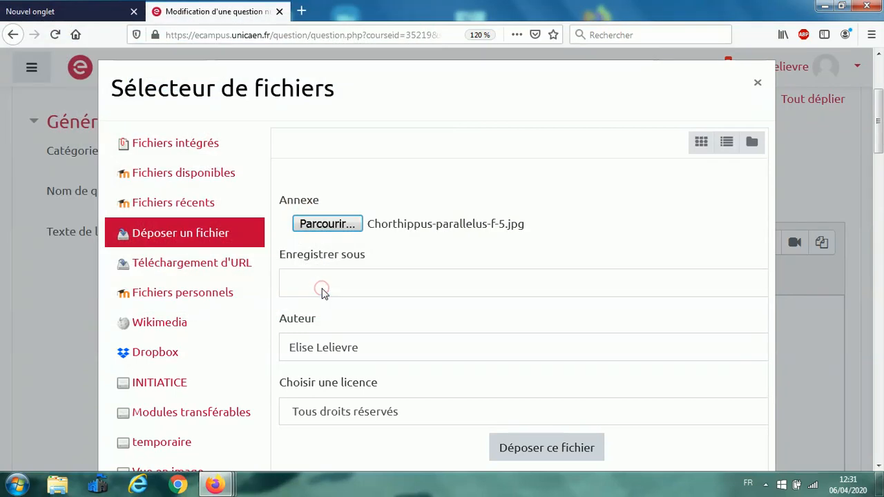
click(550, 449)
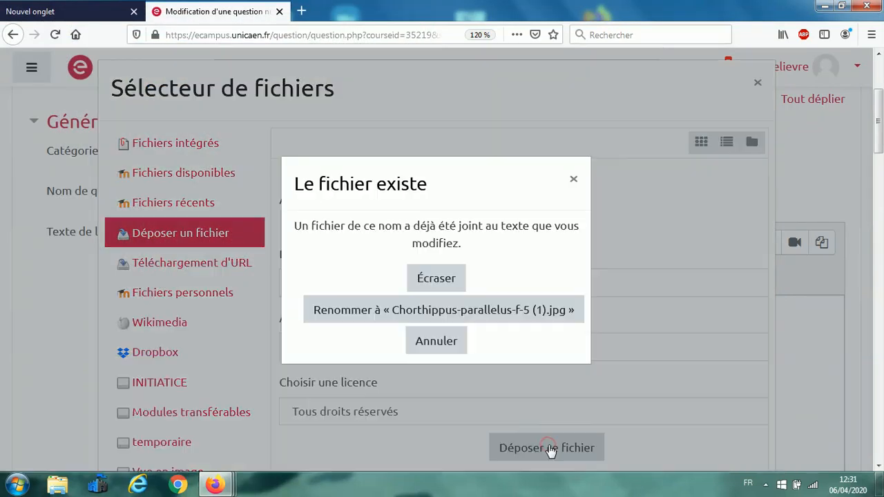
click(433, 283)
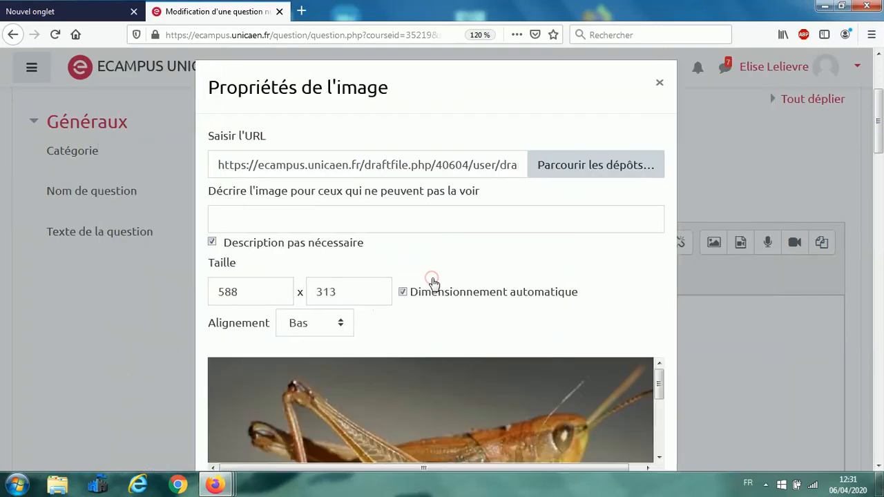
Step: Set the image's width to 200 with automatic sizing and the description marked as not necessary, and save the image
click(212, 242)
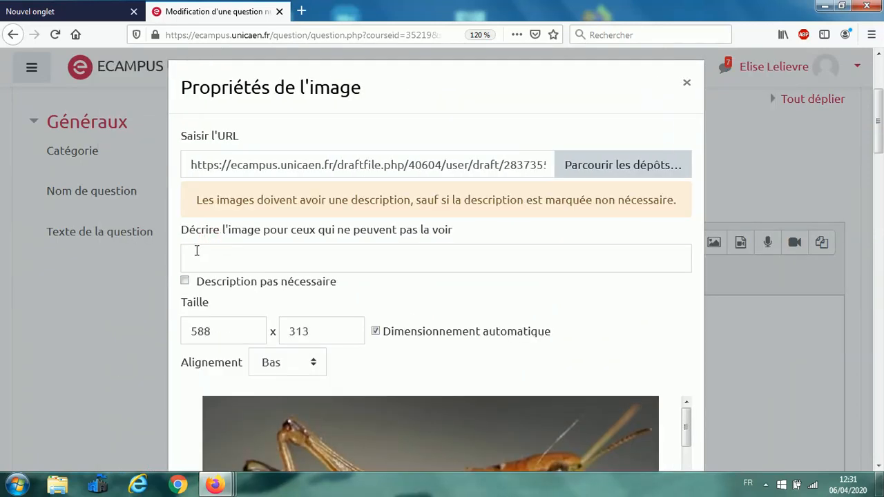
click(185, 283)
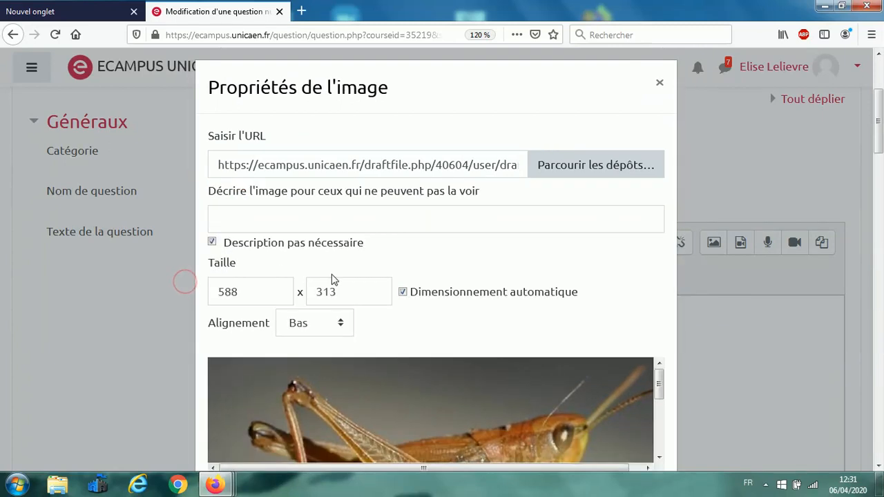
drag(249, 293, 179, 294)
text(200)
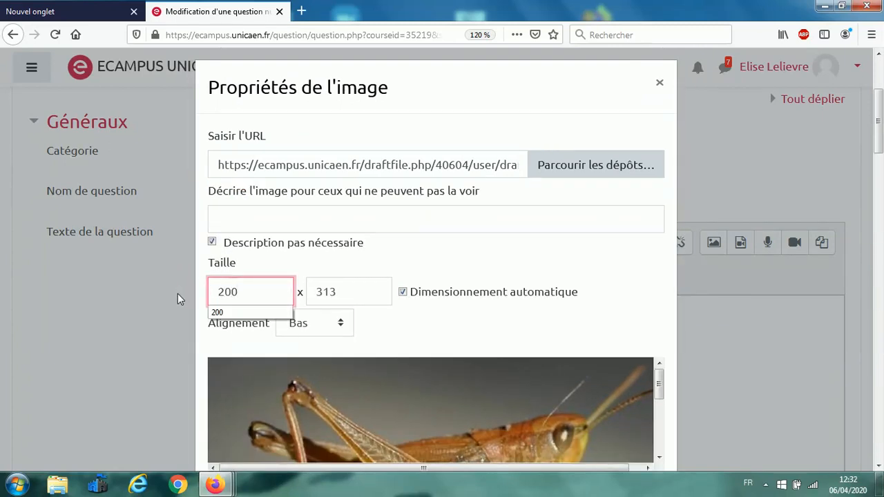
click(213, 313)
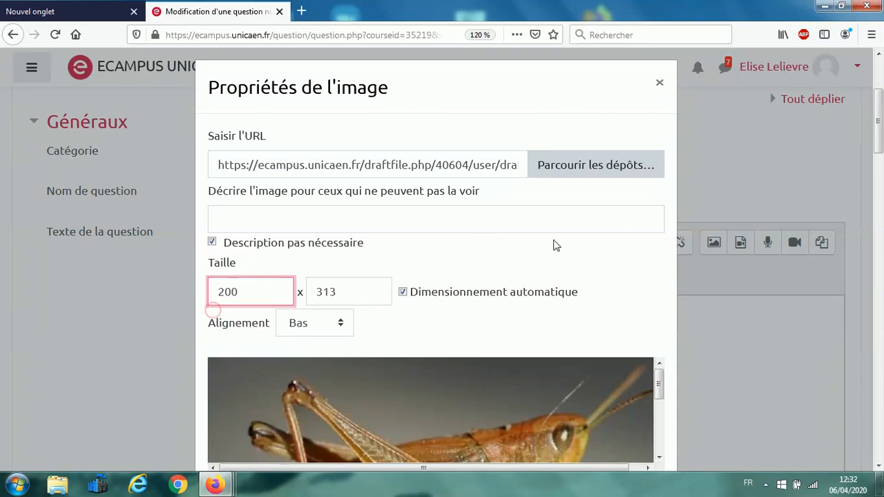
scroll(862, 119, down, 5)
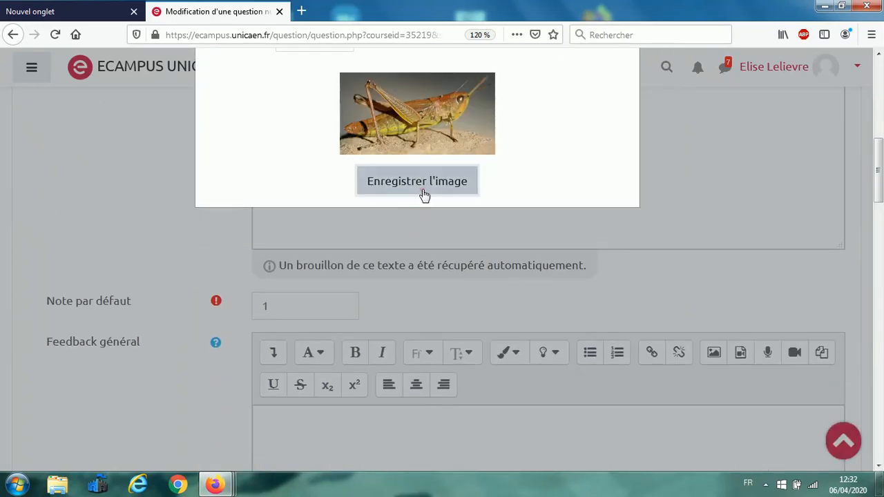
click(423, 194)
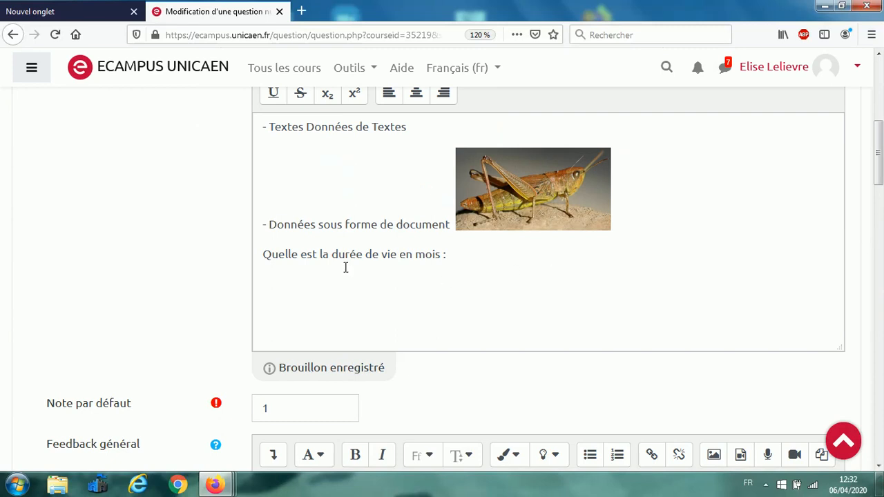
Step: Put a hyphen before the line "Quelle est la durée de vie en mois" and add "de cette espèce" at its end
click(263, 256)
text(-)
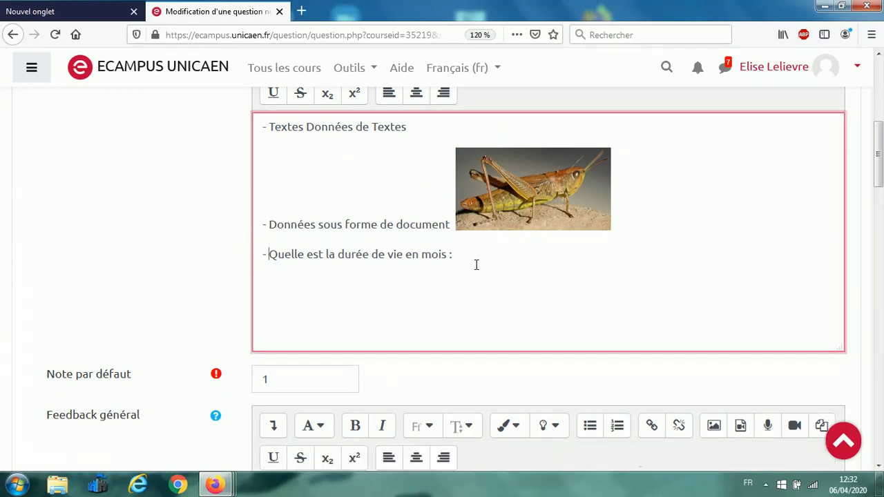
double_click(450, 255)
text(de cette espèce)
Step: Set Réponse 1 to 5 with an error margin of 1 and a grade of 100%
drag(880, 149, 880, 259)
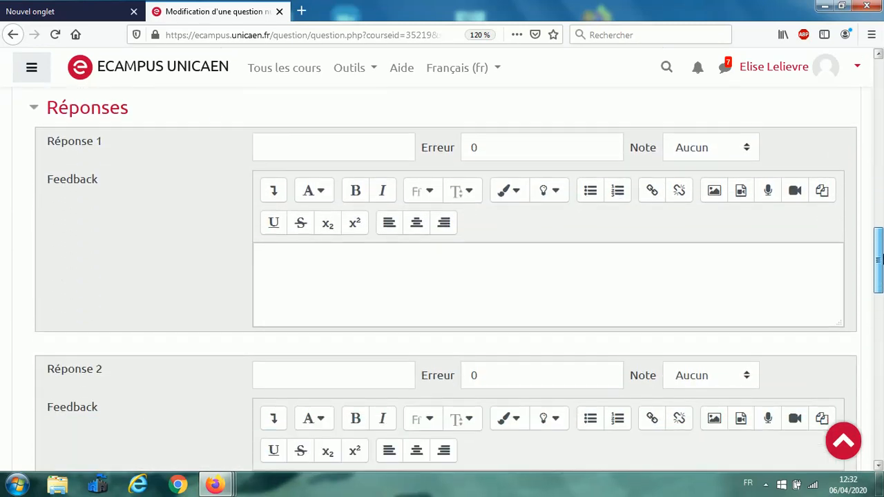
click(347, 147)
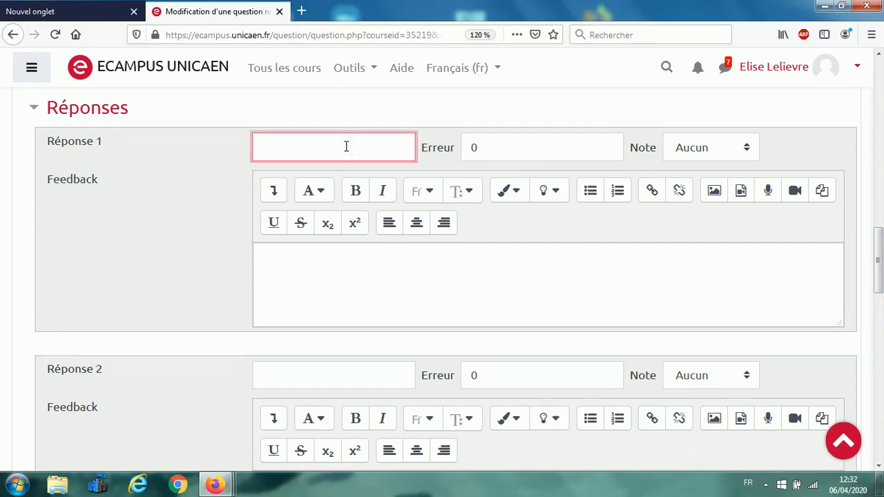
text(5)
drag(505, 146, 473, 149)
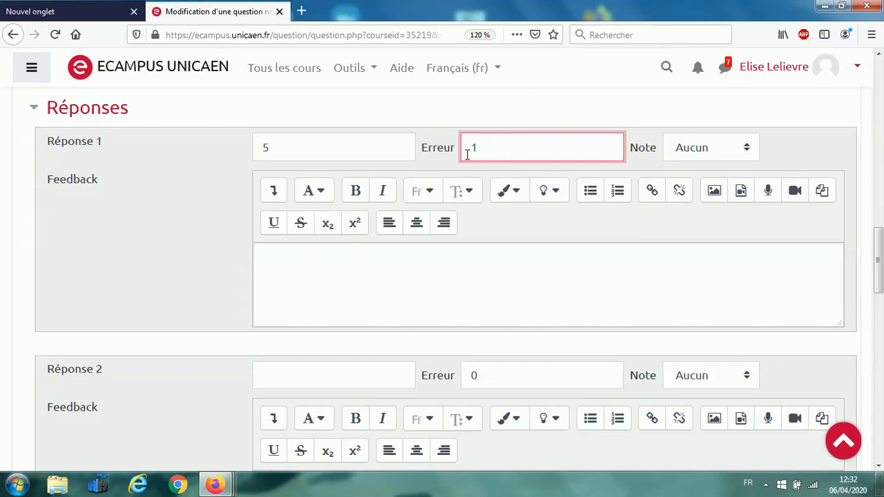
click(748, 150)
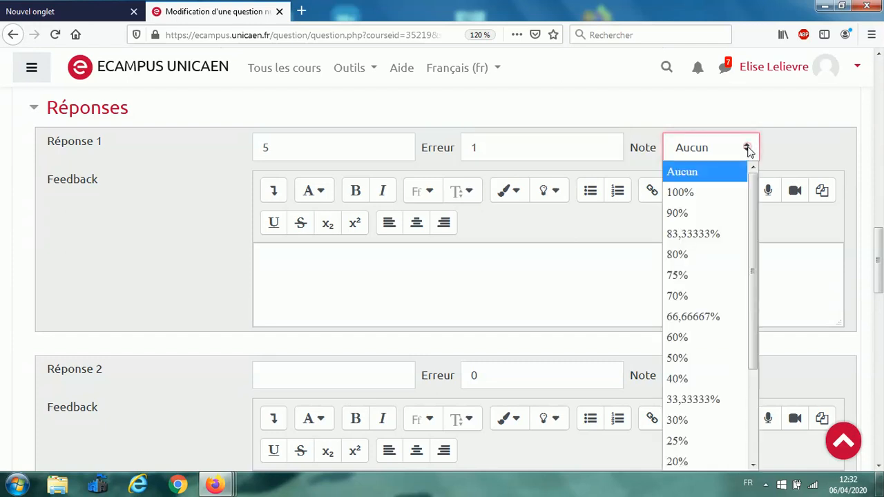
click(706, 191)
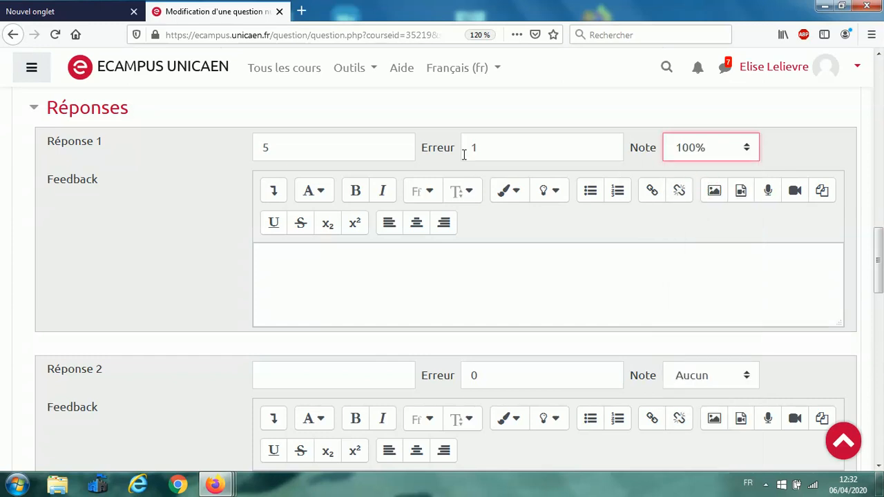
Step: Enter "Les méthodes de calcul" as the feedback for Réponse 1, and move on to the Réponse 2 value
click(348, 252)
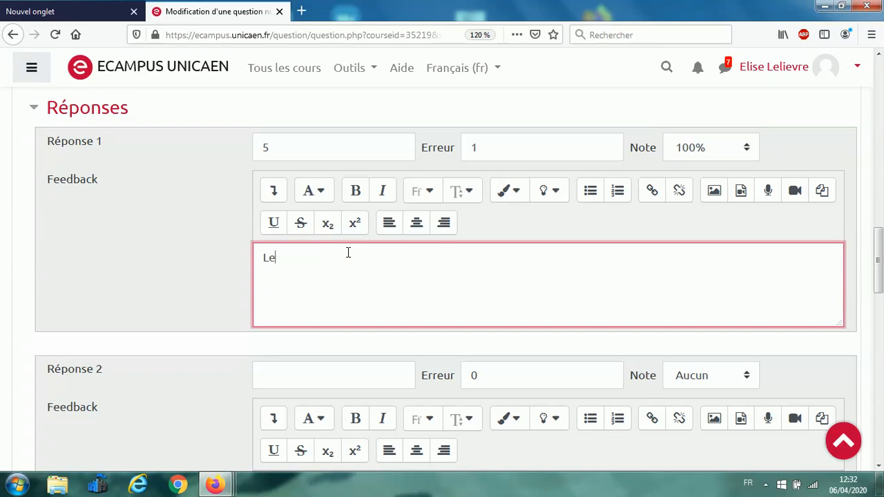
text(Les méthodes de calcul)
click(285, 375)
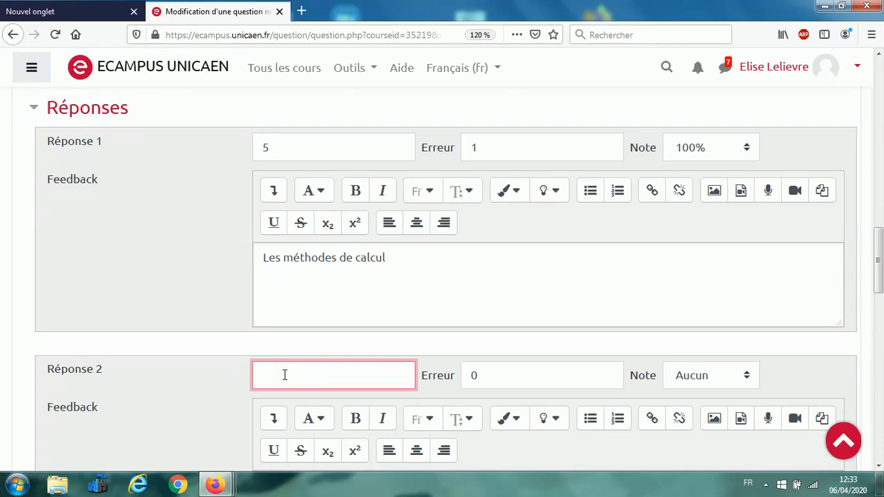
Step: Set Réponse 2 to 12 with an error margin of 2 and a grade of 50%, and save the question
text(12)
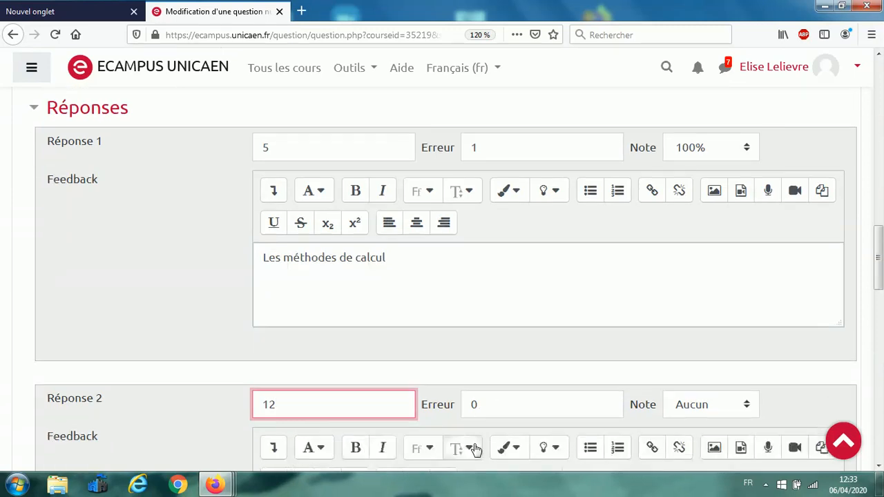
click(489, 380)
double_click(475, 375)
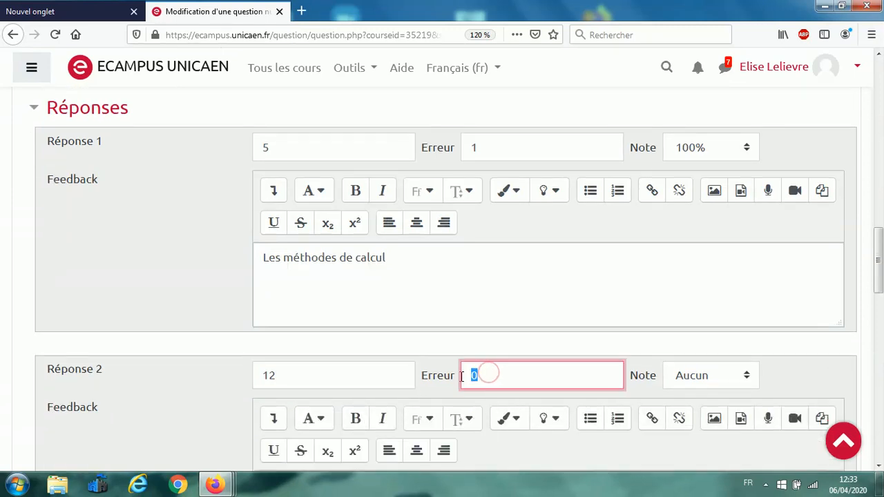
text(2)
click(727, 375)
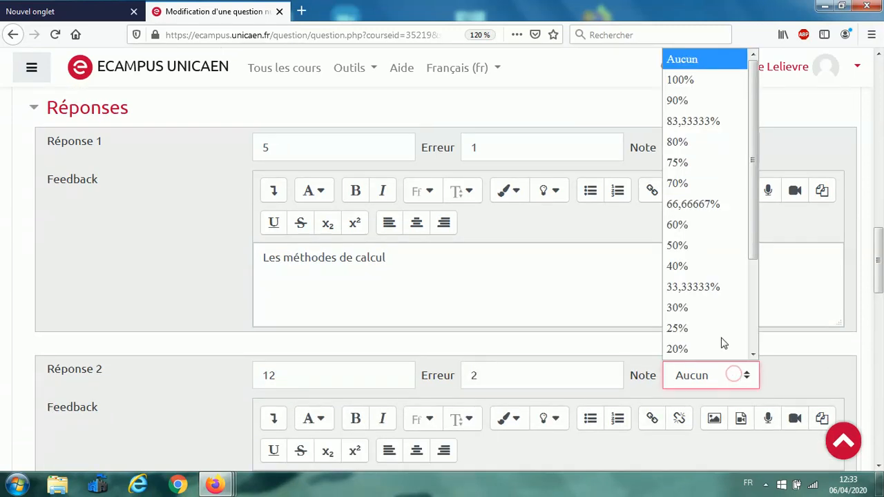
drag(751, 171, 756, 205)
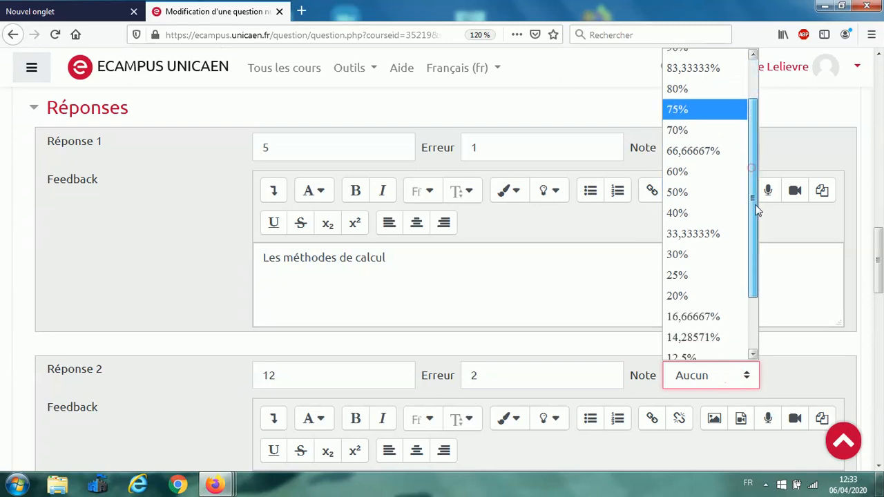
click(685, 196)
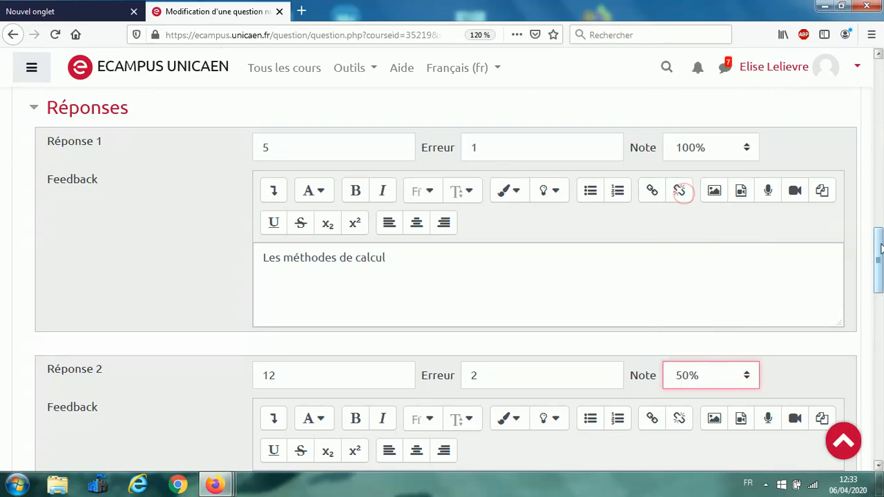
drag(880, 242, 879, 361)
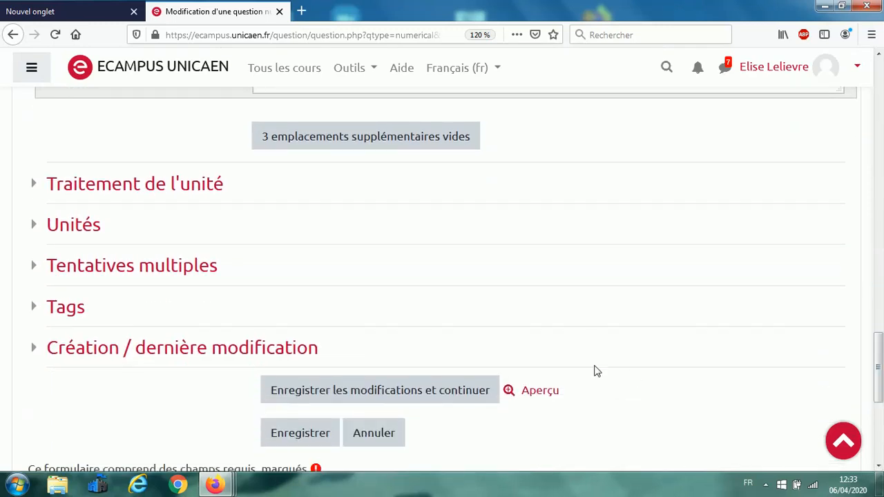
click(323, 435)
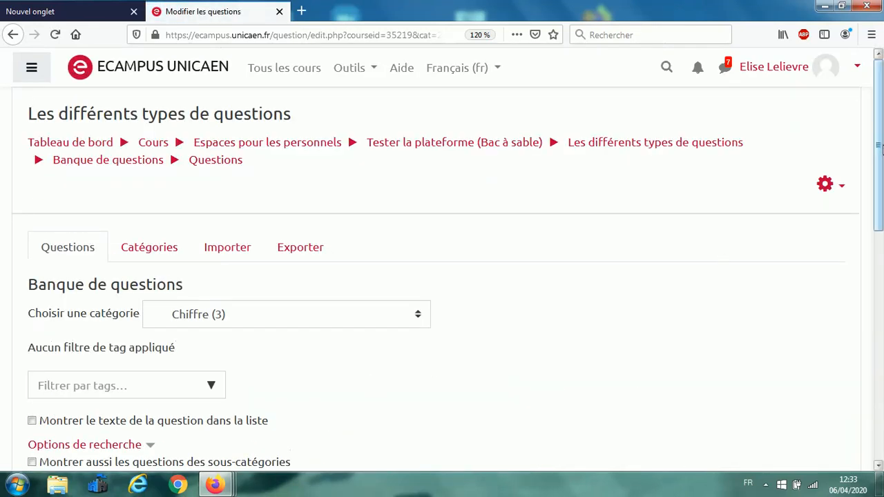
Step: Preview the Numérique question from the question bank and submit the answer 5
drag(882, 142, 882, 240)
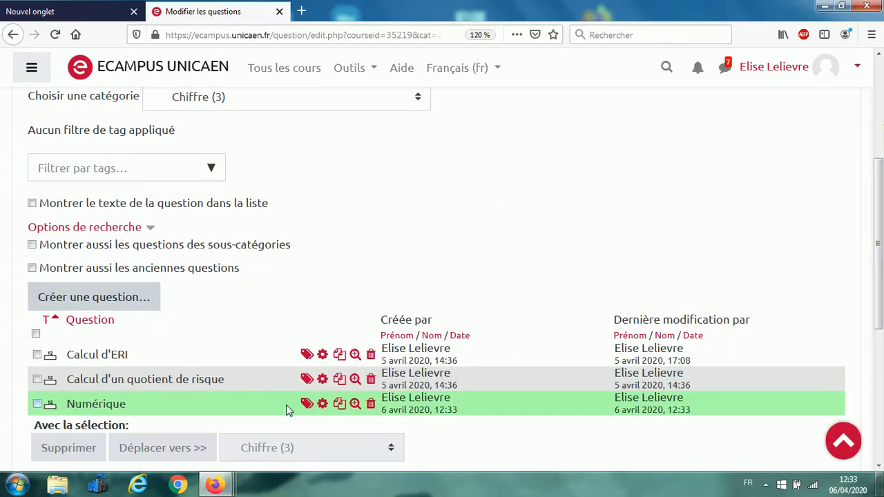
click(355, 404)
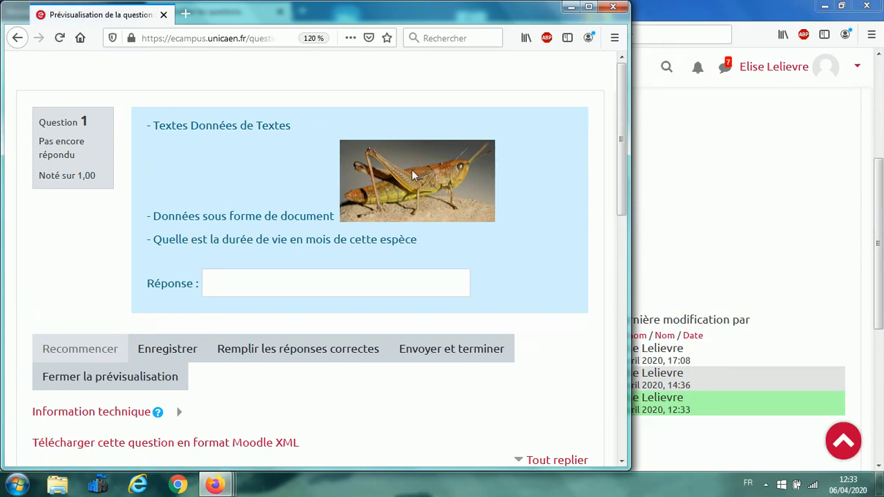
click(230, 284)
text(5)
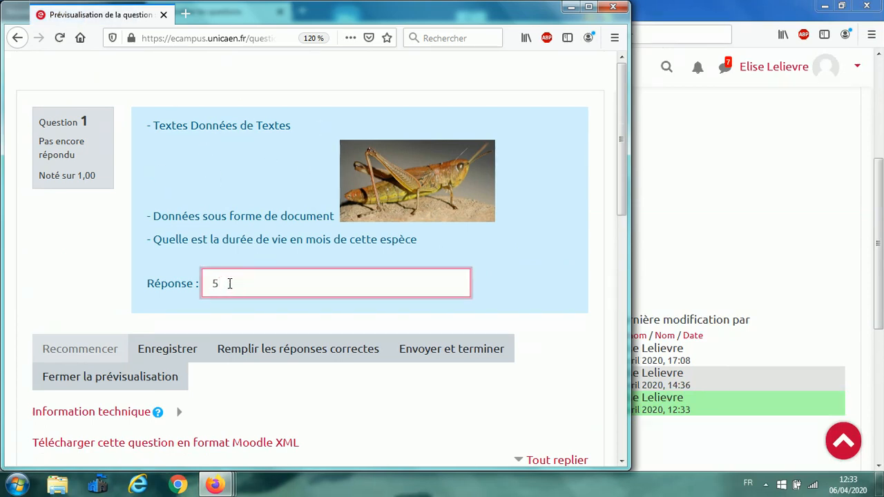
click(421, 348)
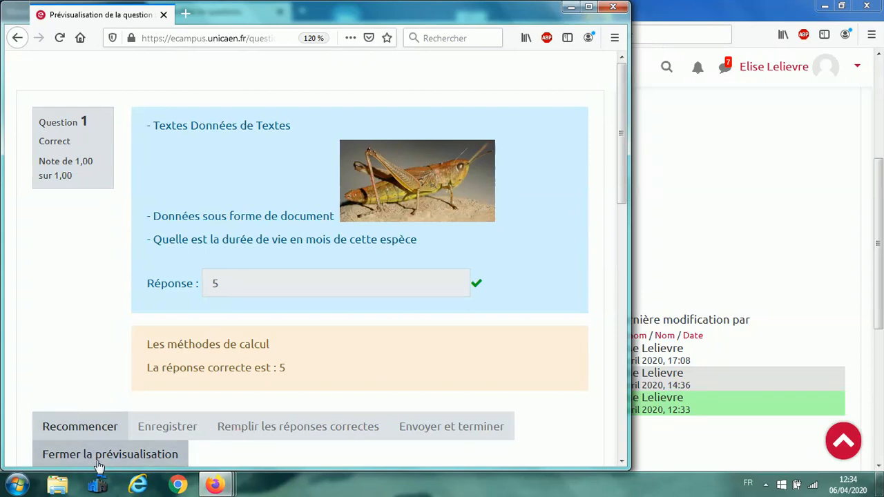
Step: Restart the question preview and submit the answer 4 to test the error margin
click(81, 430)
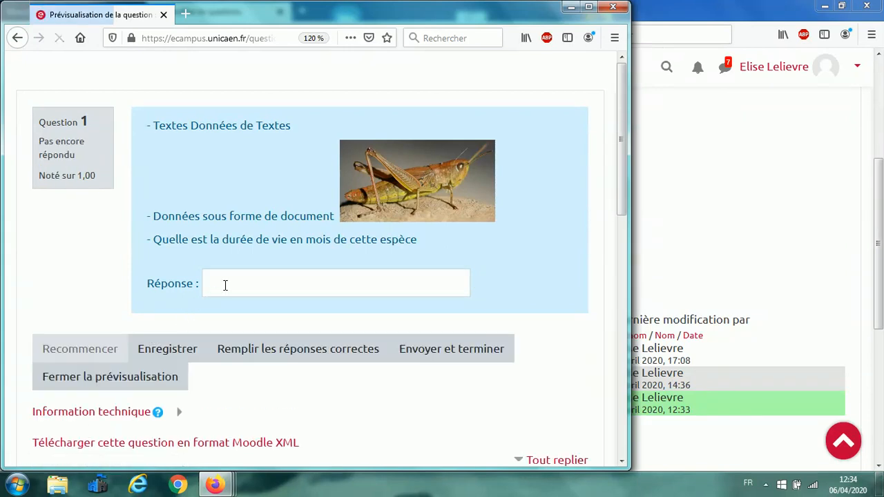
click(223, 284)
text(4)
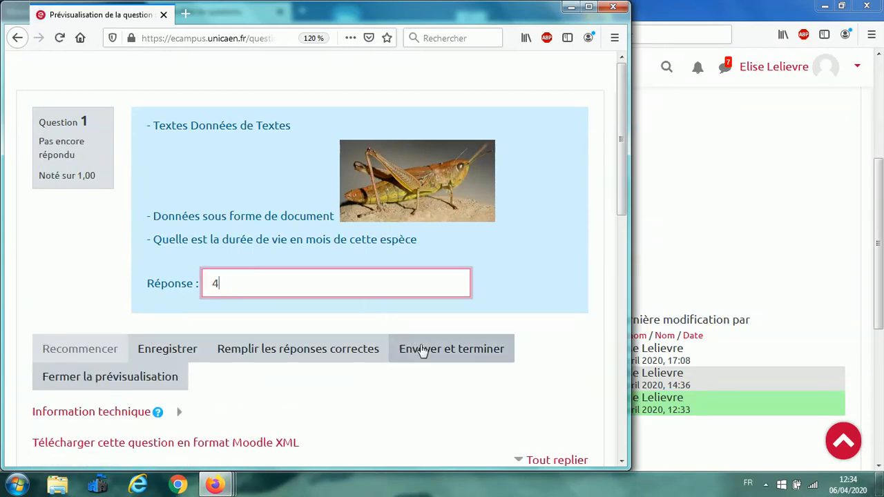
click(423, 350)
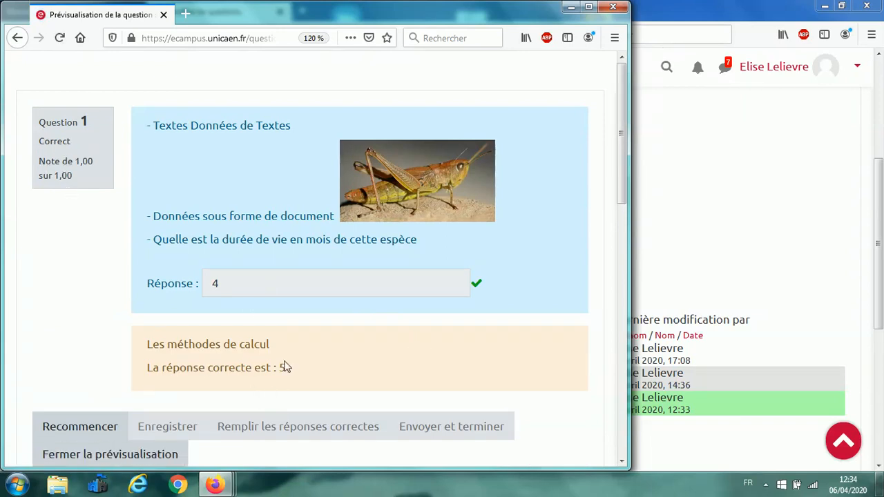
Step: Restart the question preview, submit the answer 10 to test the partial grade, and minimize the preview window
click(100, 427)
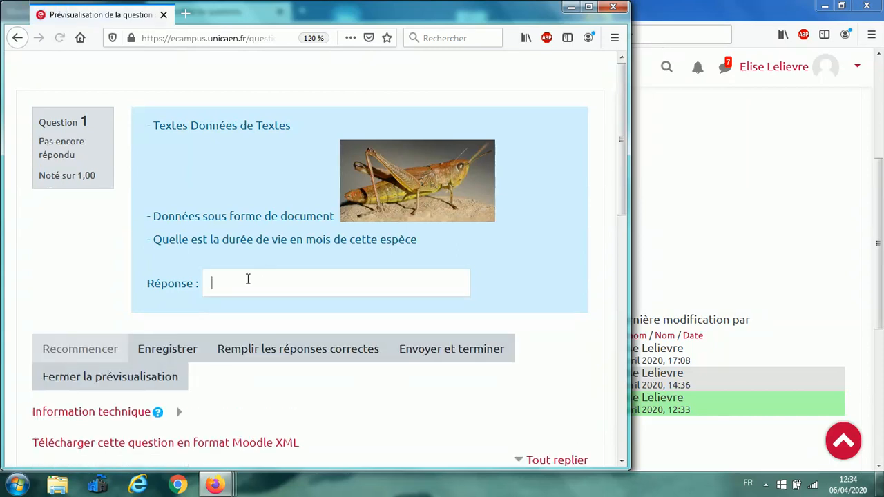
click(248, 279)
text(10)
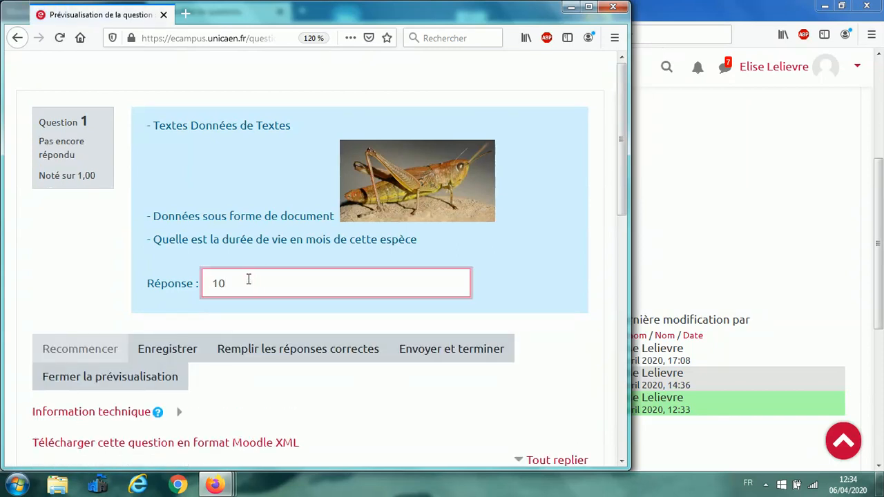
click(494, 349)
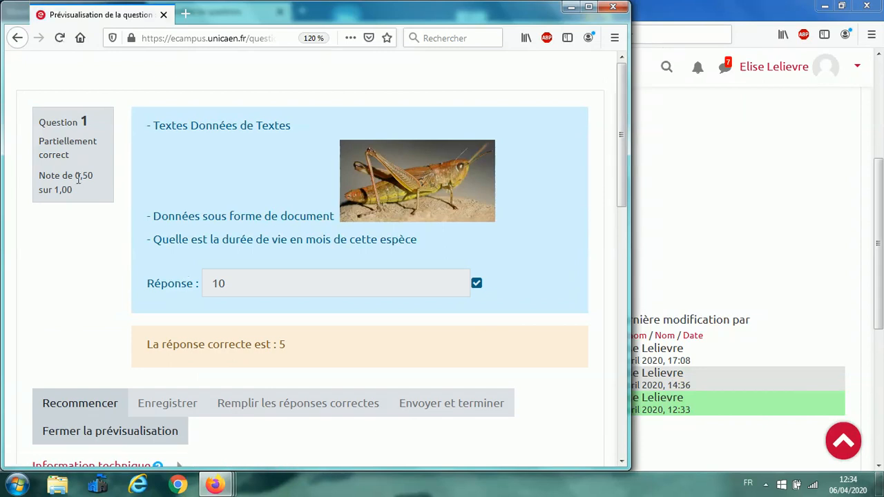
click(572, 7)
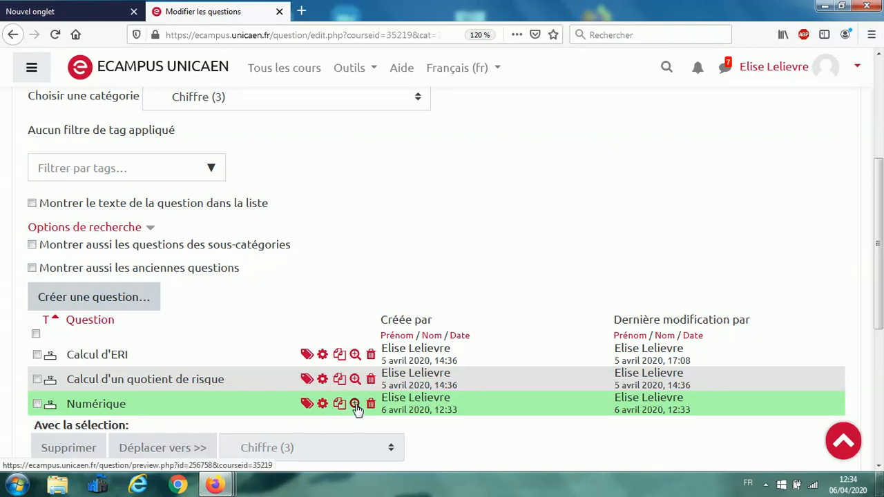
Step: Edit the Numérique question text, replacing "en mois de cette espèce" with ": écrivez la valeur et l'unité en mettant un espace entre les deux"
click(322, 404)
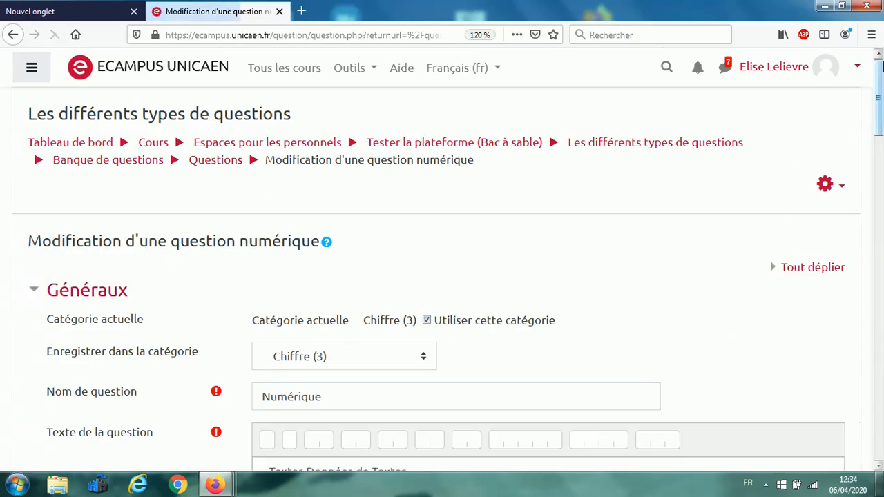
scroll(500, 215, down, 5)
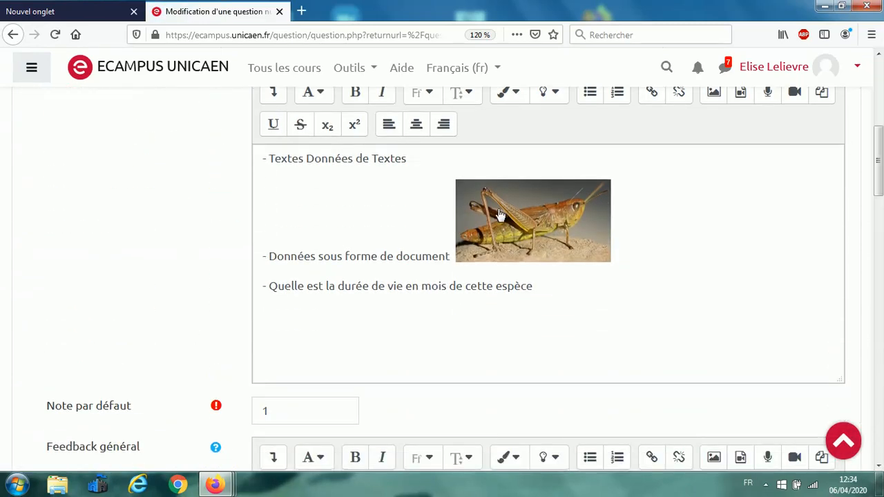
drag(410, 285, 566, 284)
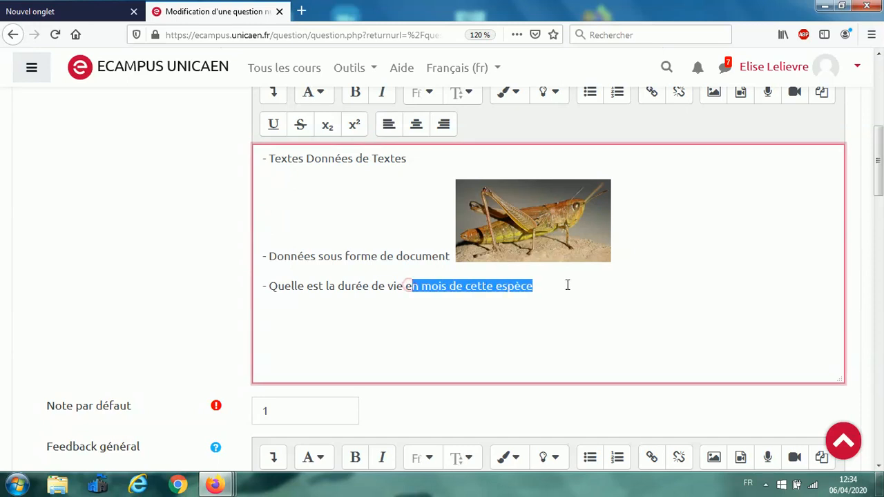
key(BackSpace)
text(: écrivez)
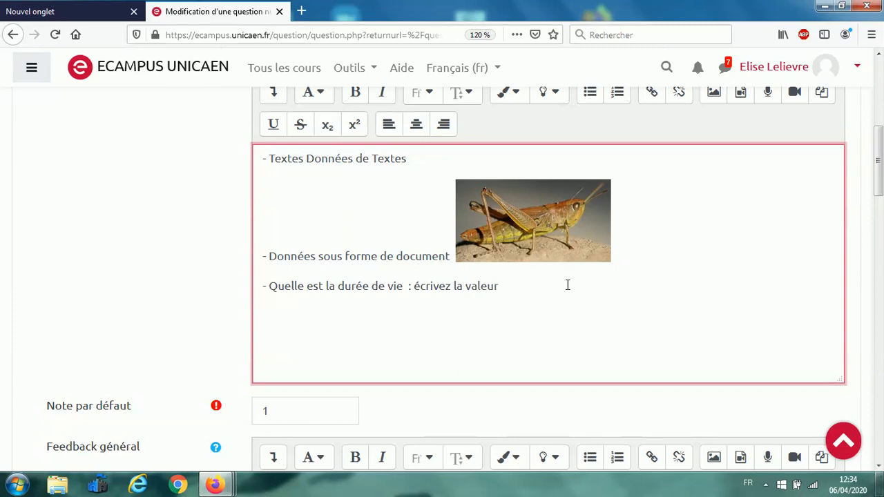
text('un)
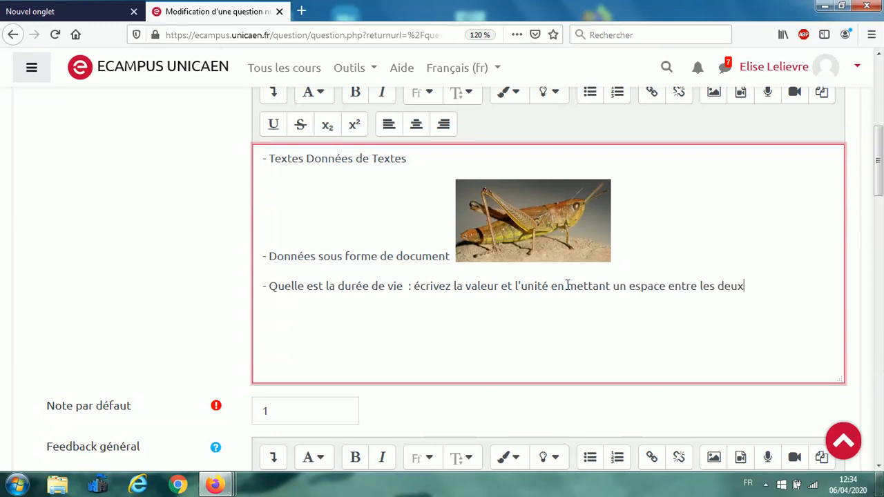
Step: Set the unit handling to "L'unité doit être indiquée, et sera prise en compte dans la note" with a unit penalty of 0,25
drag(878, 162, 879, 351)
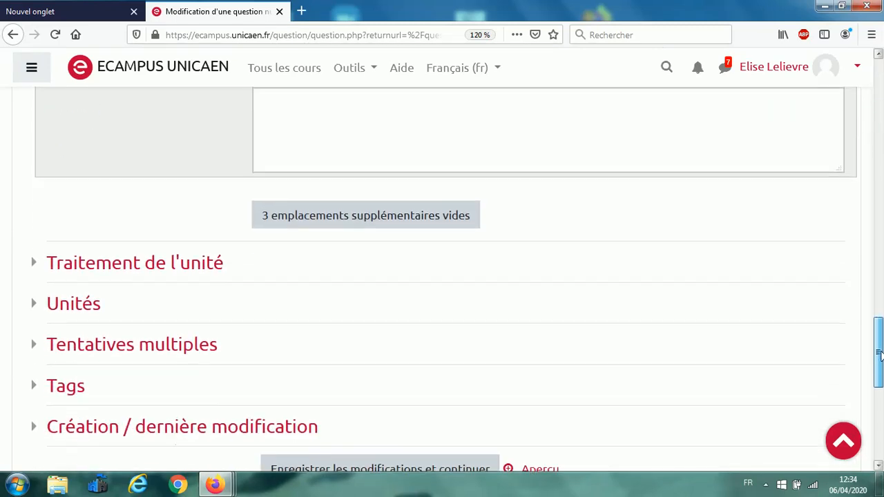
click(186, 270)
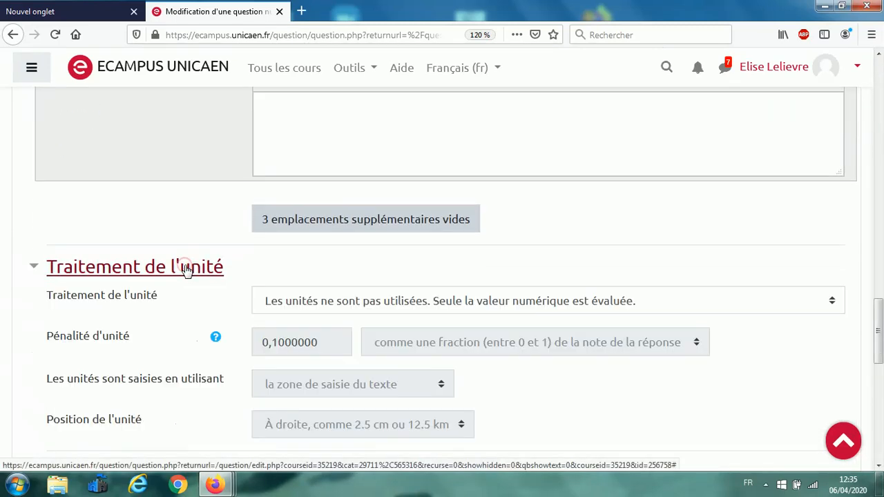
click(837, 300)
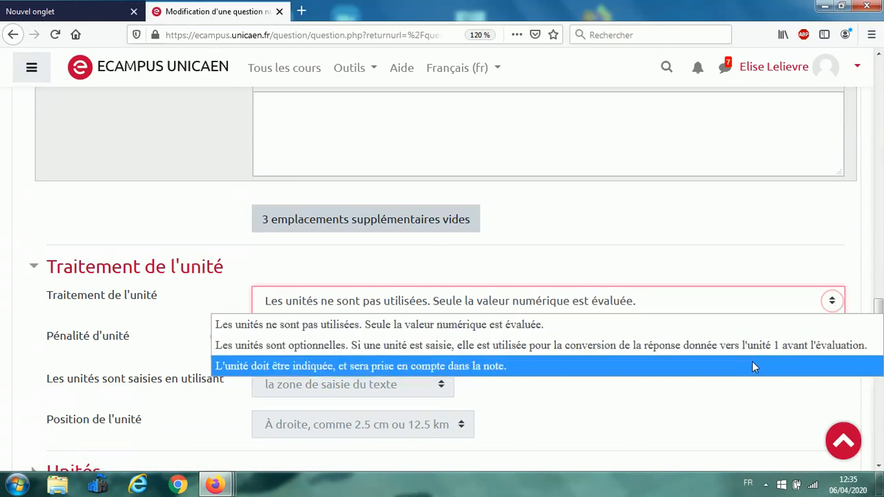
click(746, 364)
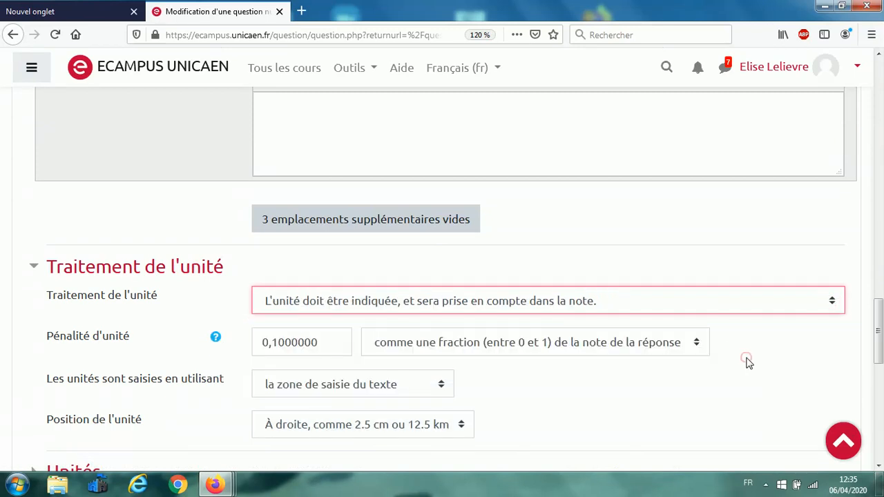
drag(272, 341, 337, 336)
text(25)
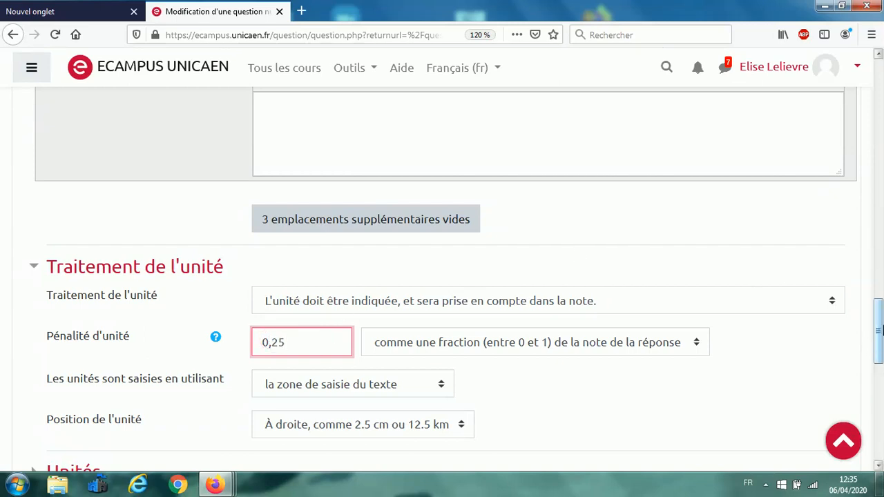
Step: Define "mois" as Unité 1 in the question's units
drag(878, 326, 879, 357)
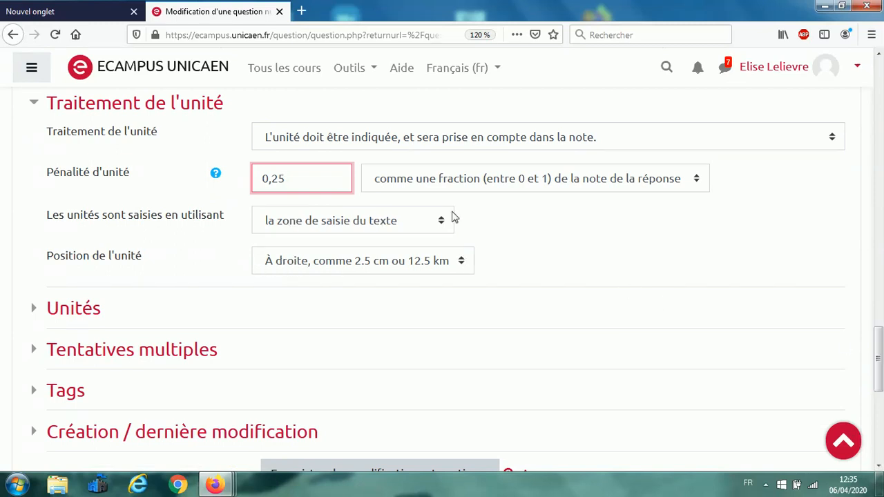
drag(878, 340, 878, 351)
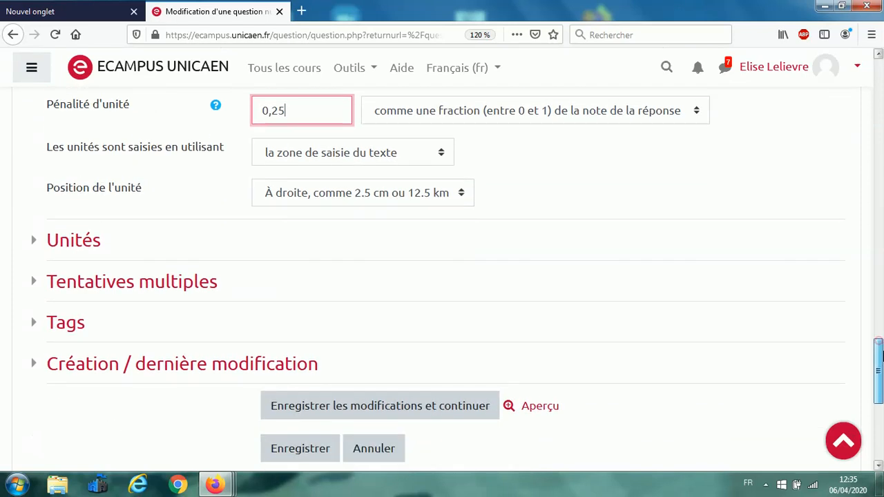
click(84, 242)
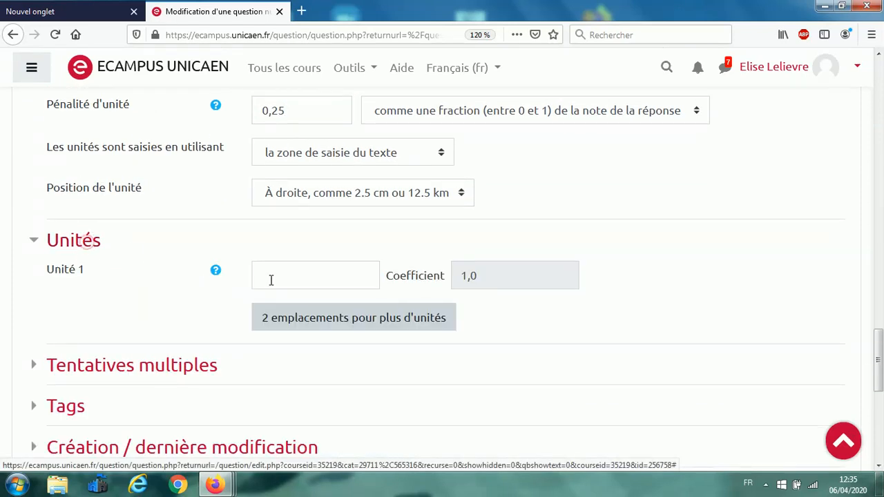
click(274, 280)
text(mois)
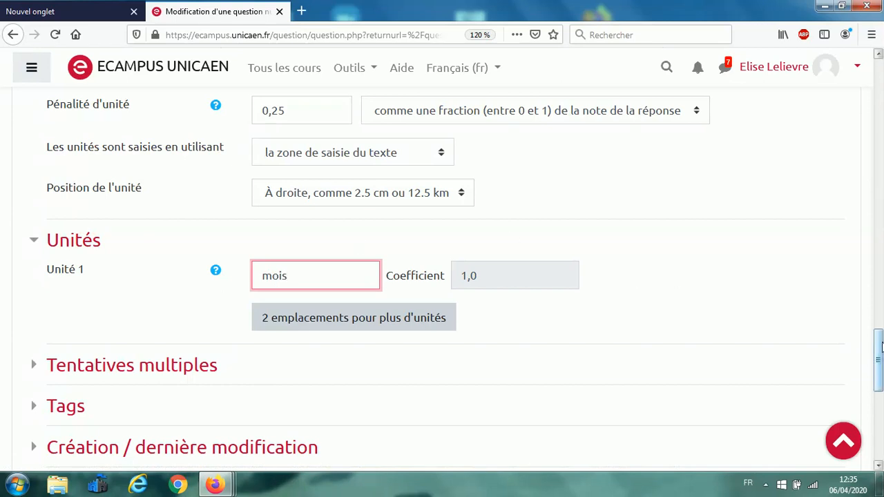
drag(879, 346, 880, 370)
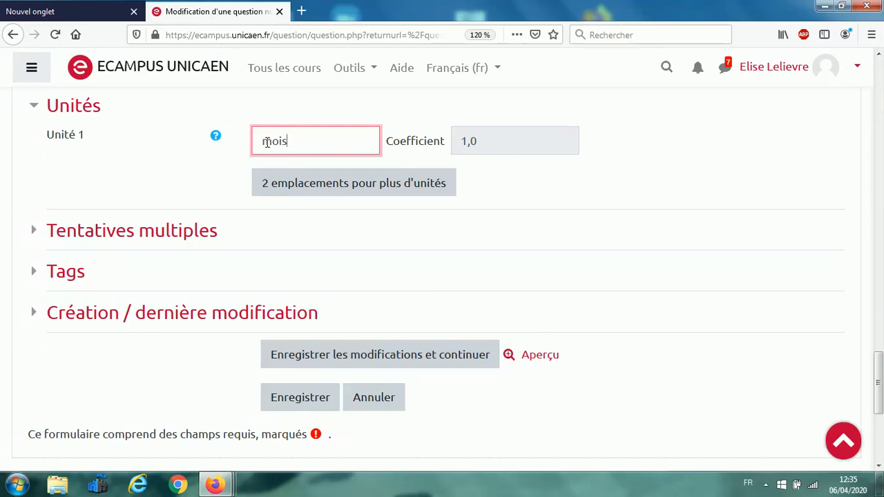
scroll(268, 142, up, 2)
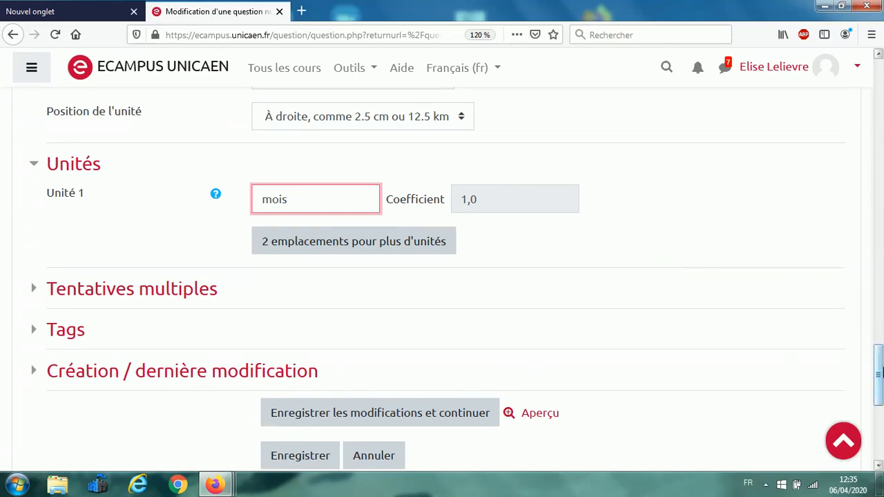
drag(883, 368, 882, 393)
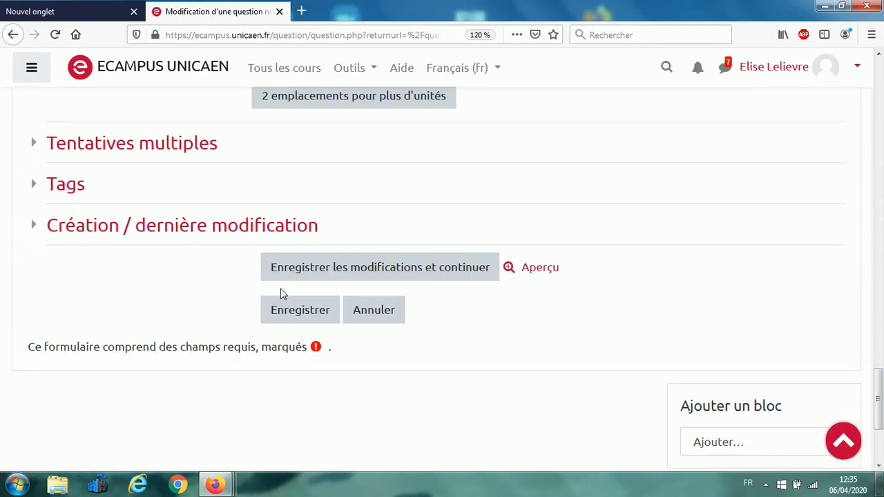
Step: Save the edited question and open a preview of the Numérique question from the question bank
scroll(290, 301, down, 2)
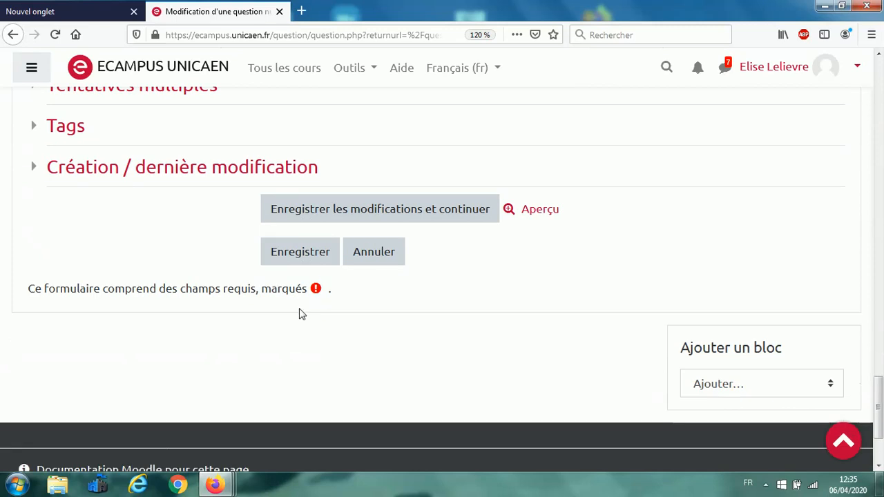
click(294, 260)
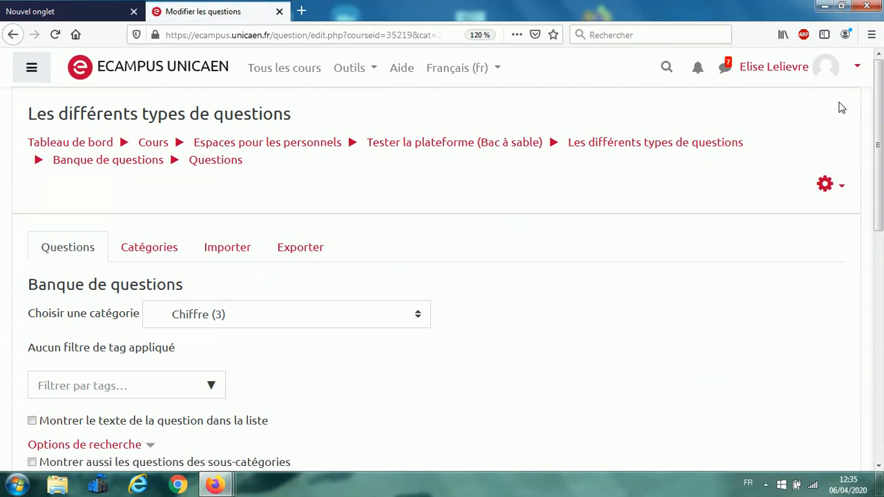
drag(880, 96, 880, 249)
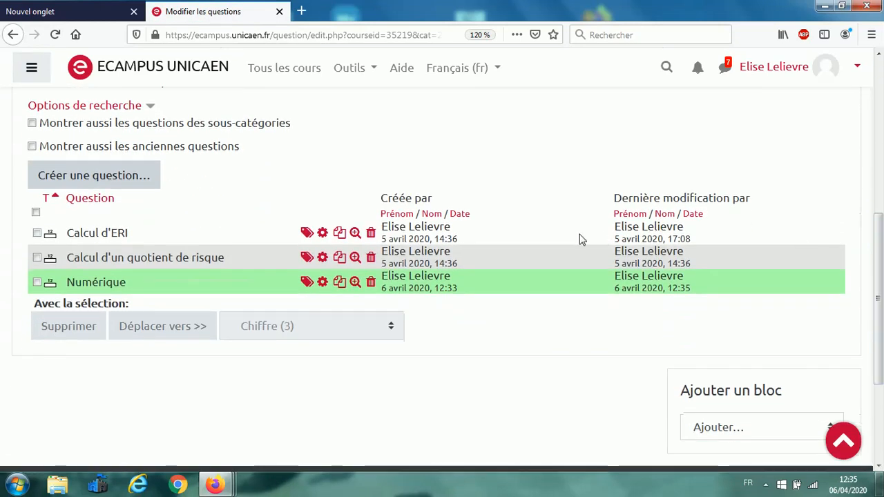
click(355, 282)
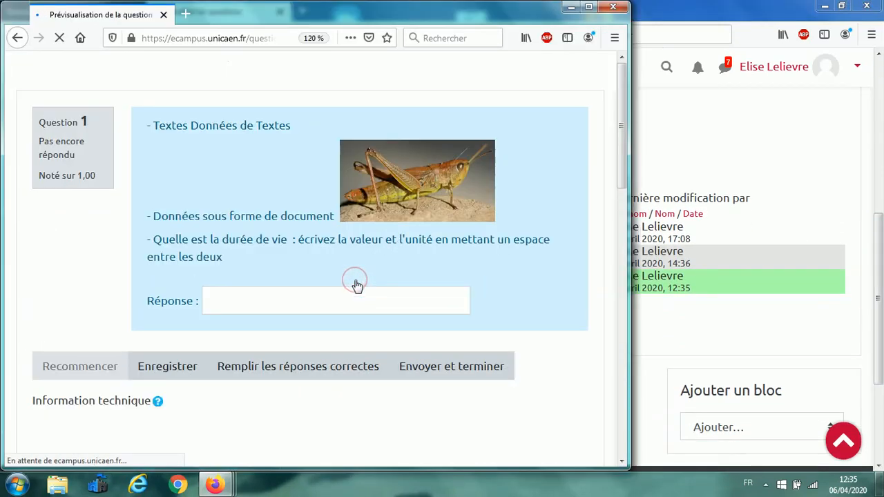
Step: Answer the previewed question with "5 mois" and submit it to test the value with its unit
click(225, 297)
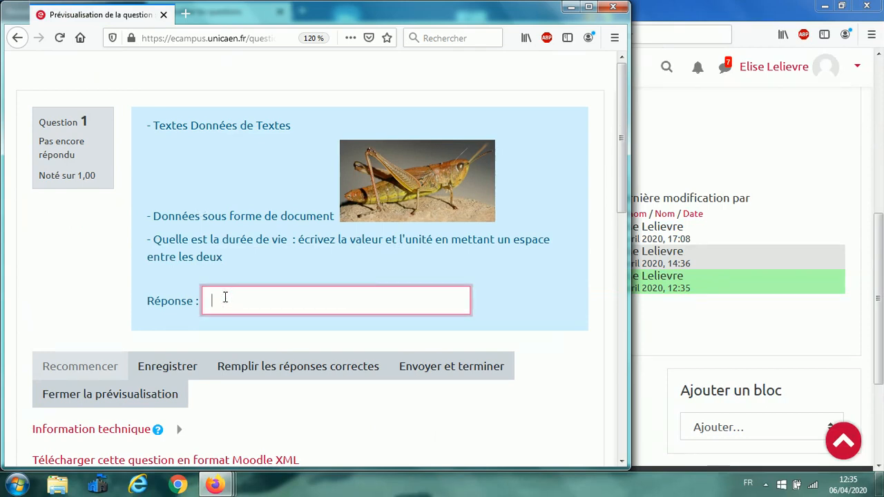
text(5 mois)
click(468, 375)
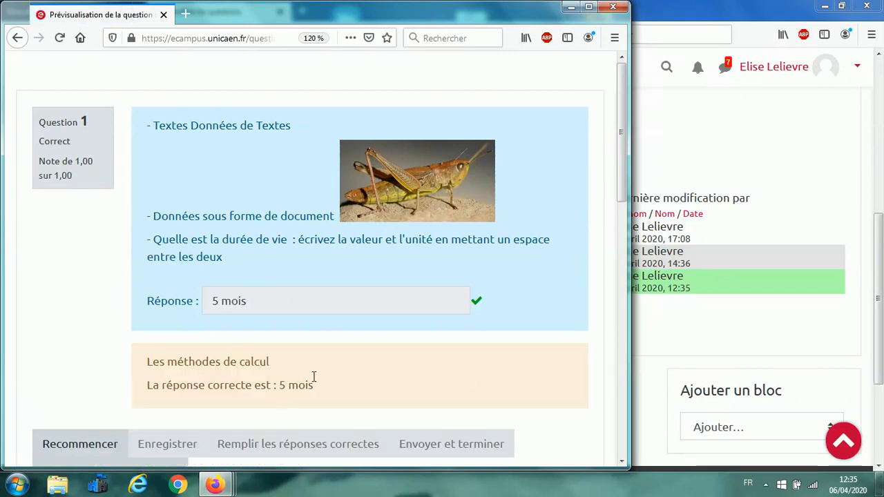
Step: Restart the question preview and submit the answer 5 without a unit to test the unit penalty
click(97, 447)
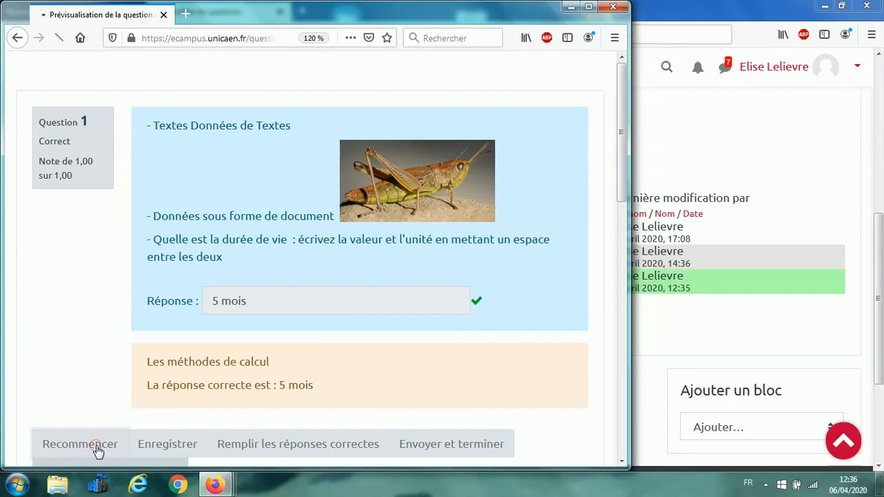
click(213, 299)
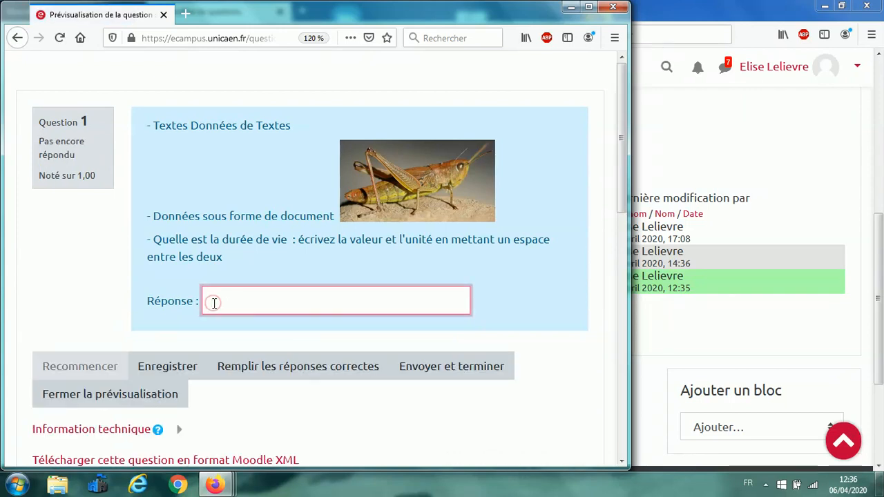
click(446, 365)
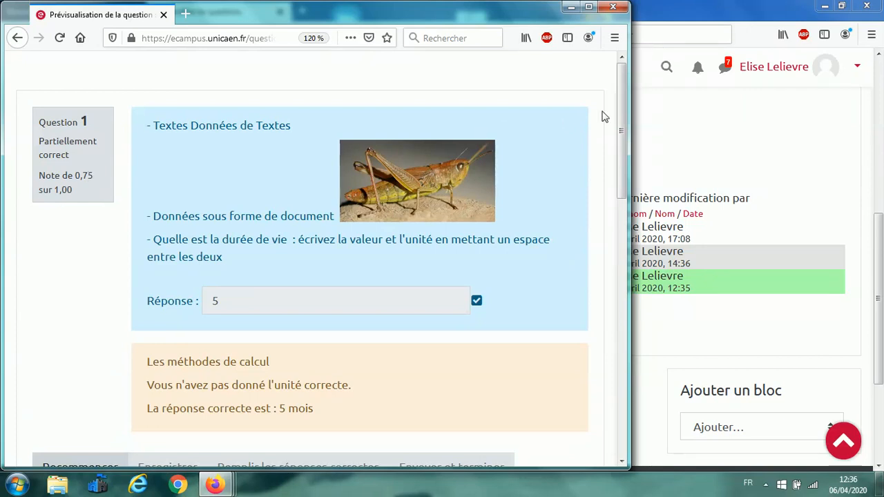
drag(621, 97, 613, 174)
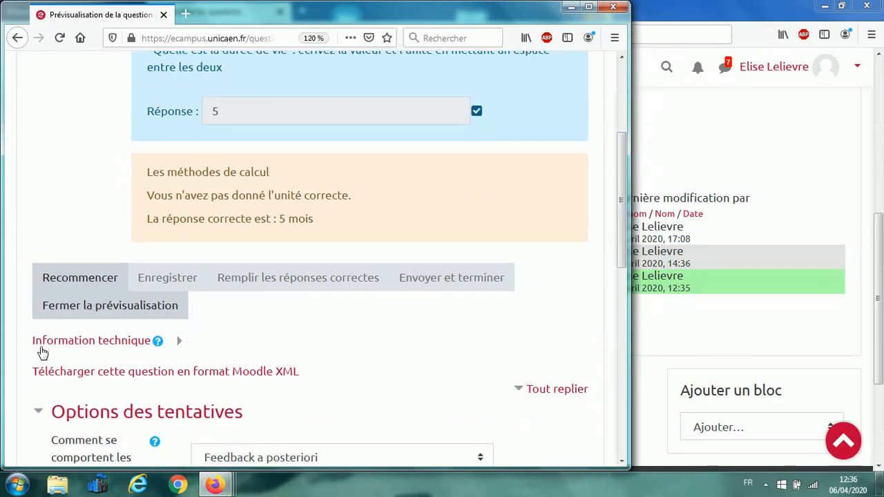